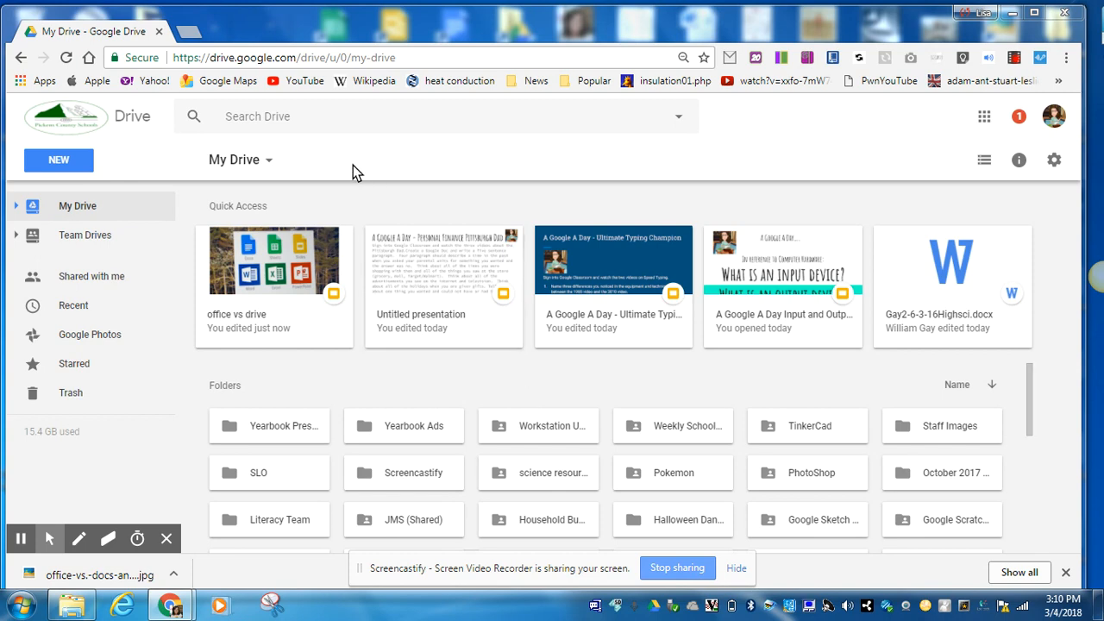
Create a new blank Google Sheets spreadsheet from Drive's New menu.
click(71, 162)
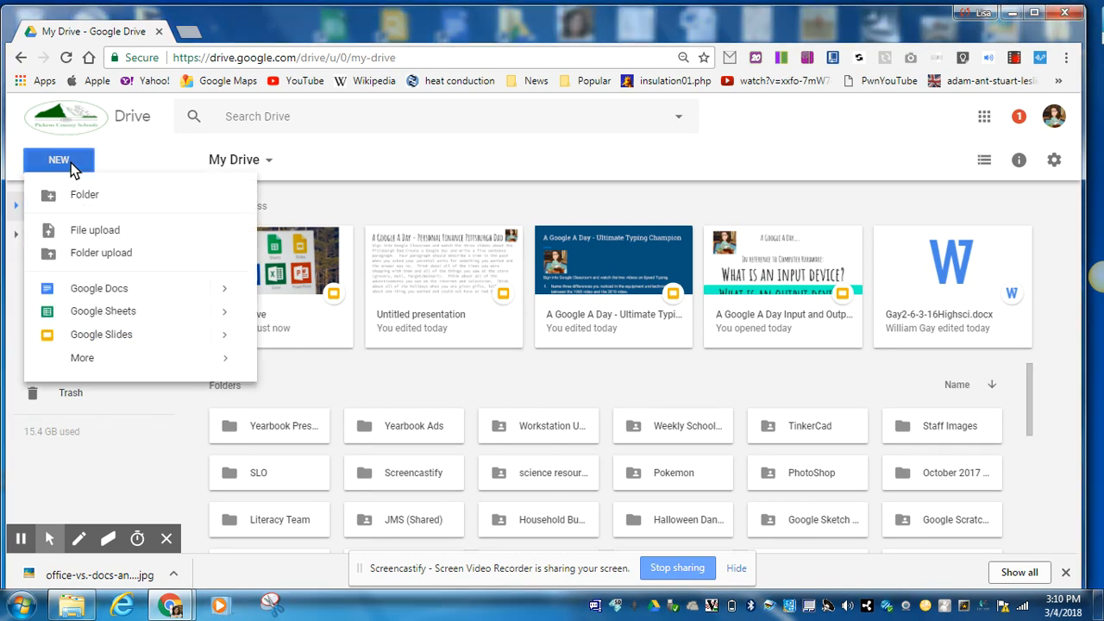
click(93, 312)
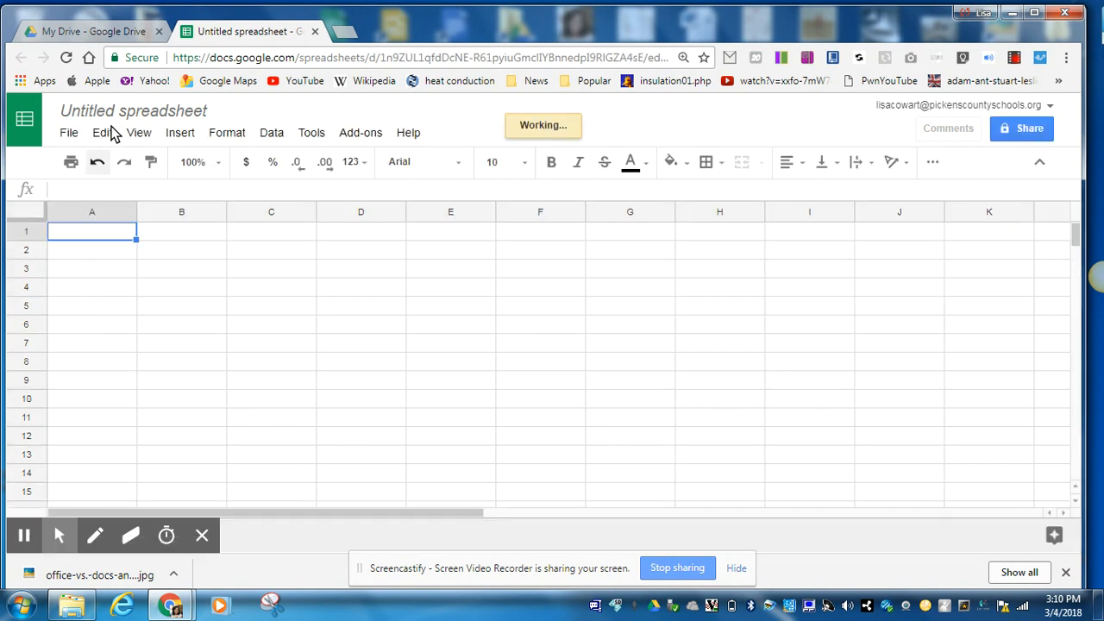
Rename the untitled spreadsheet to 'Words Per Minute Spreadsheet'.
click(111, 112)
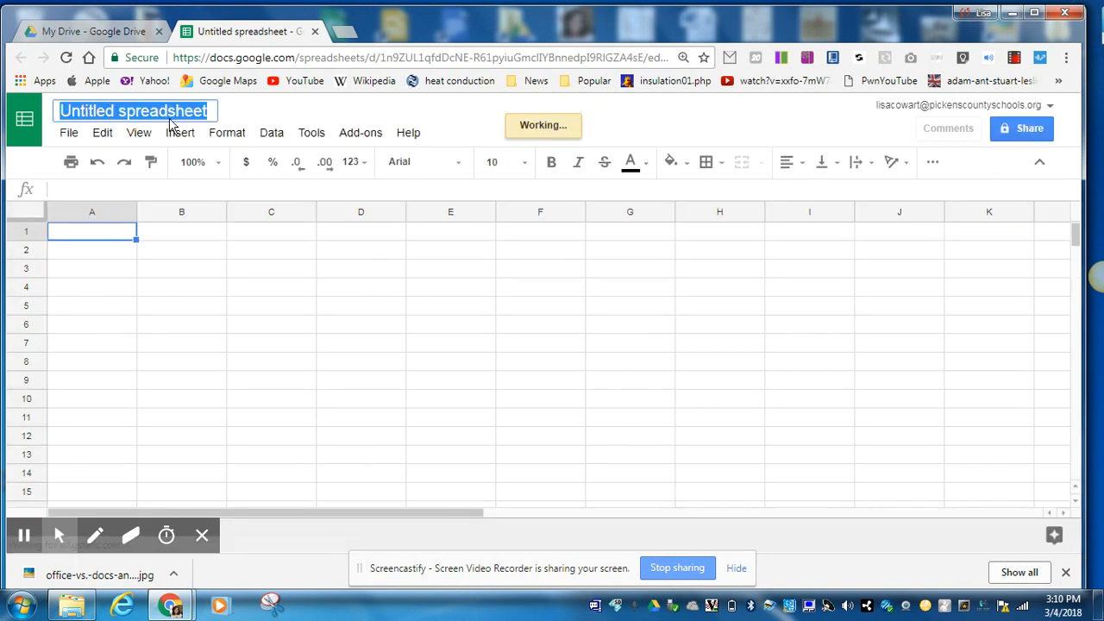
text(Wo)
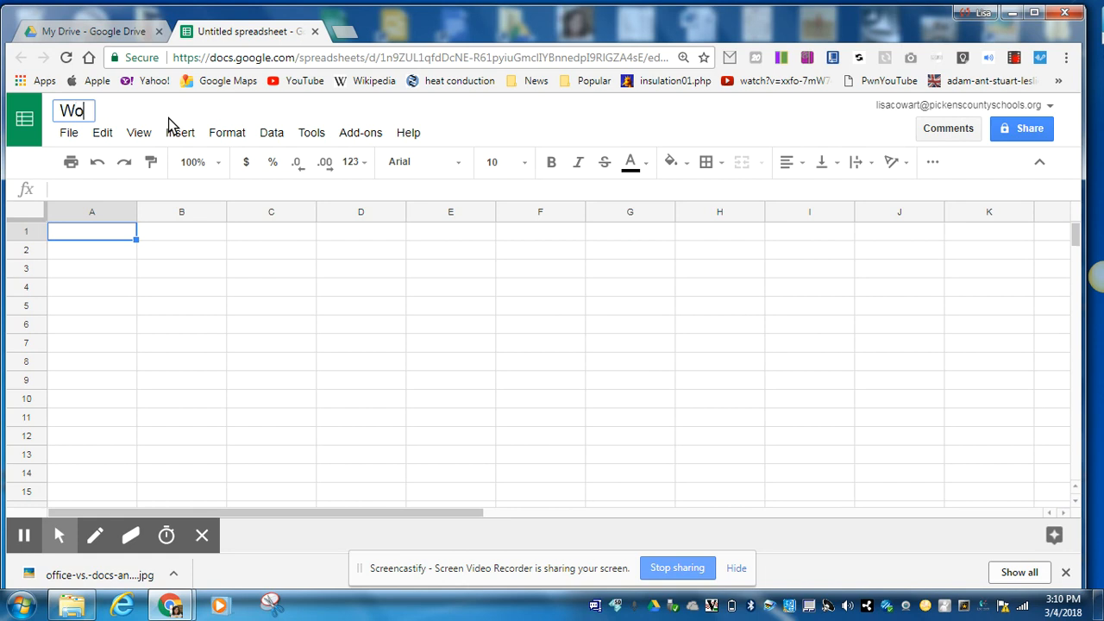
text(rds Per )
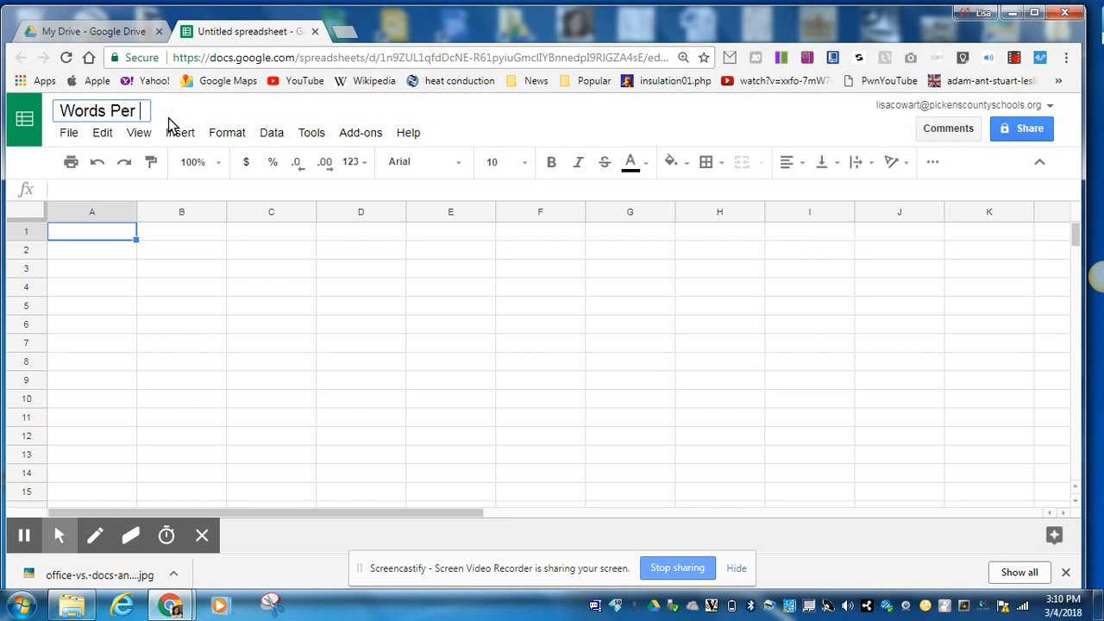
text(Minute S)
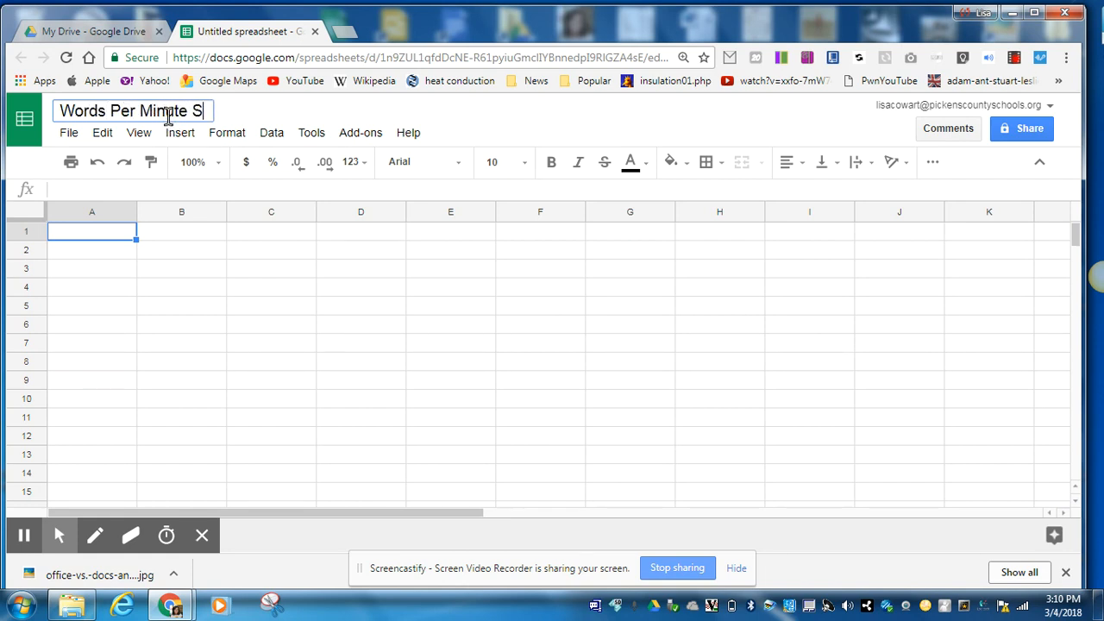
text(preadsheet)
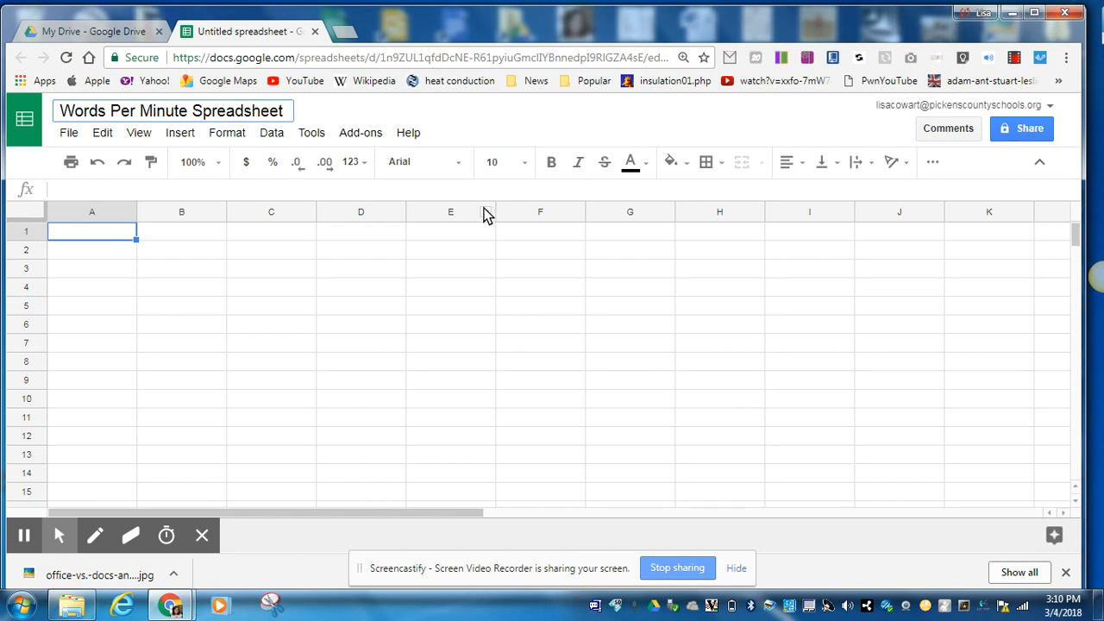
key(Return)
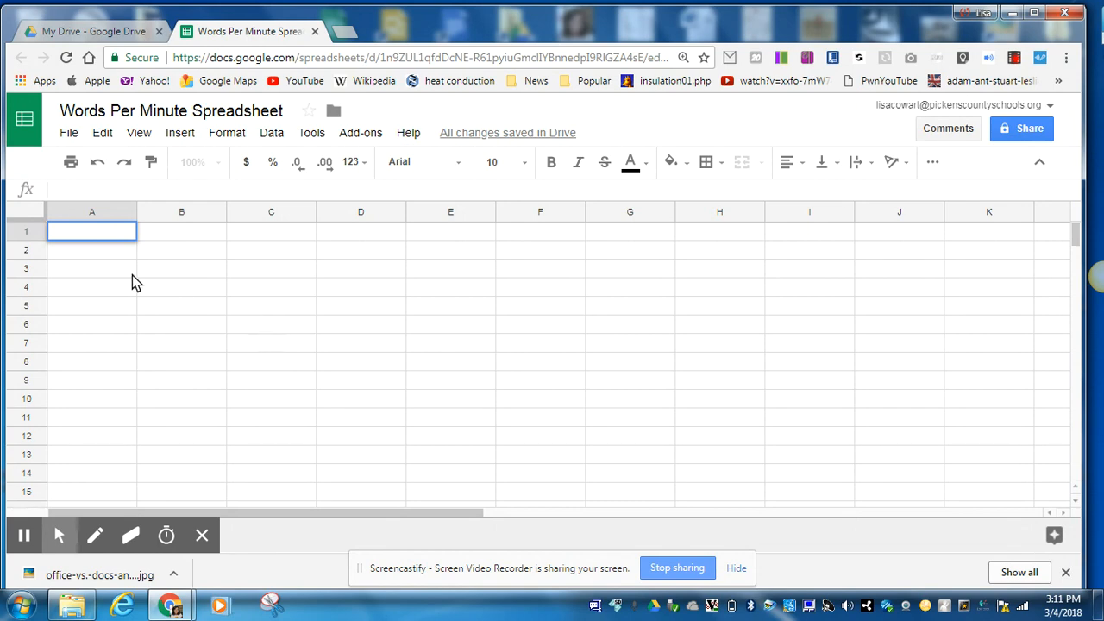
double_click(83, 239)
click(94, 273)
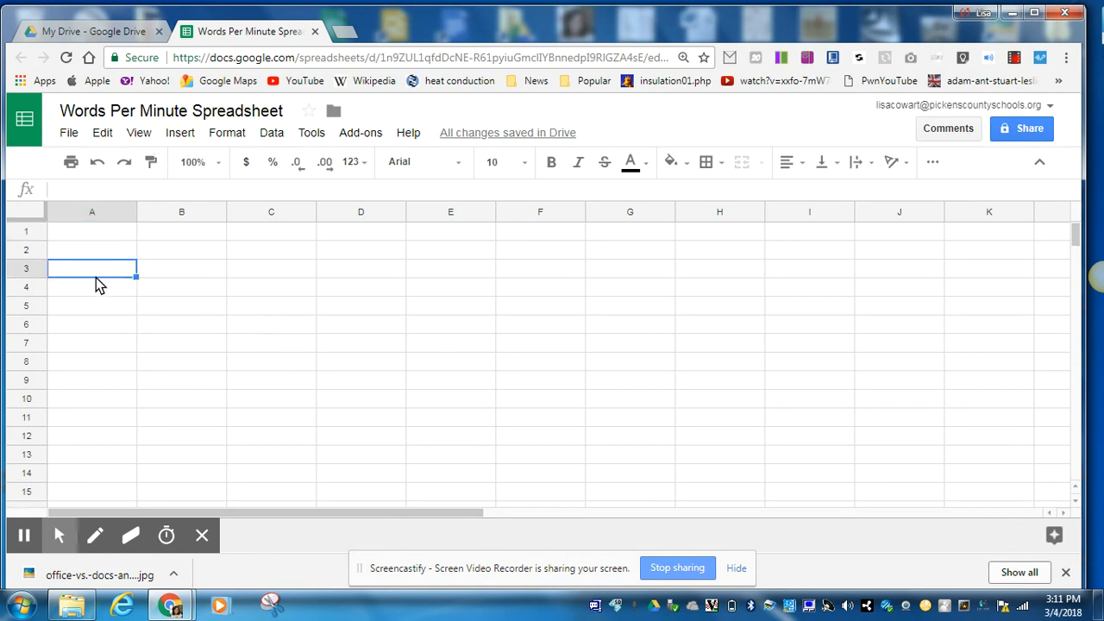
click(226, 313)
click(274, 332)
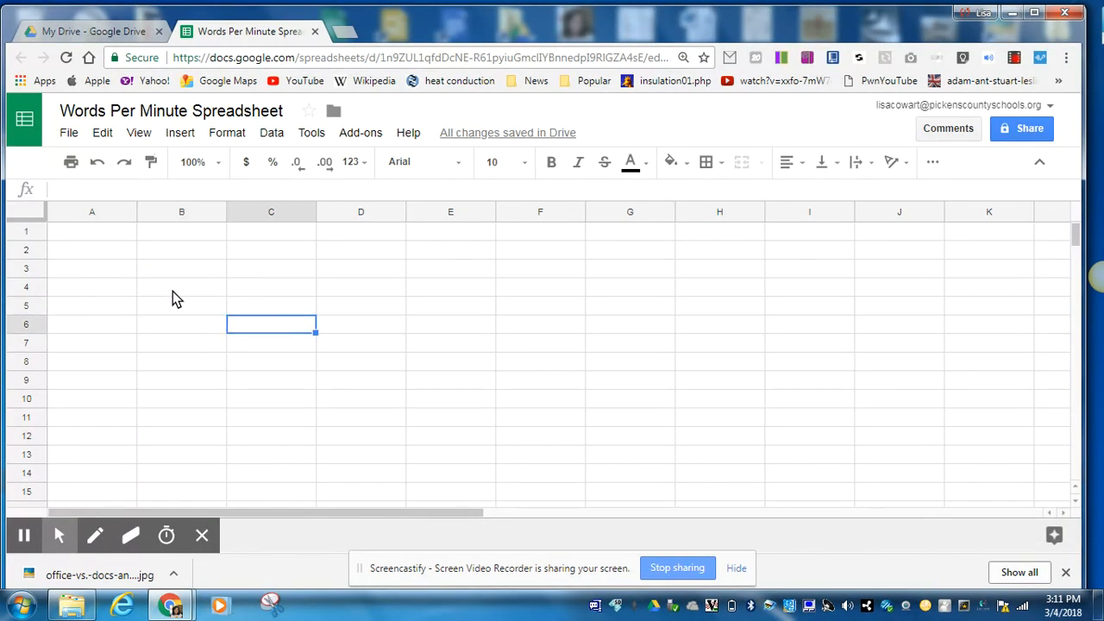
click(364, 255)
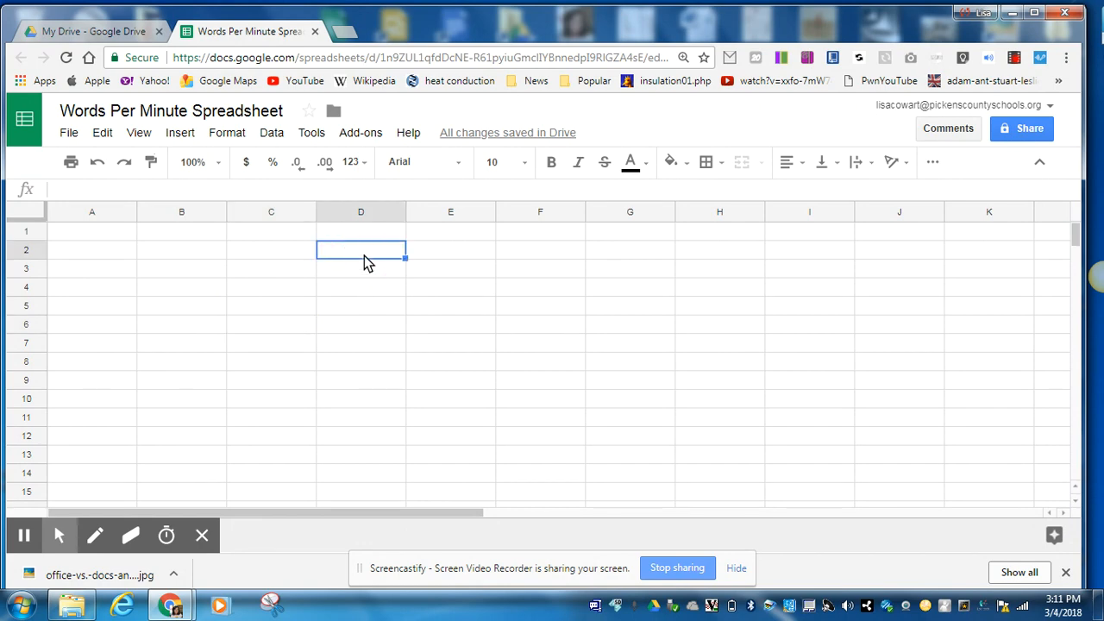
click(102, 257)
click(103, 287)
click(95, 234)
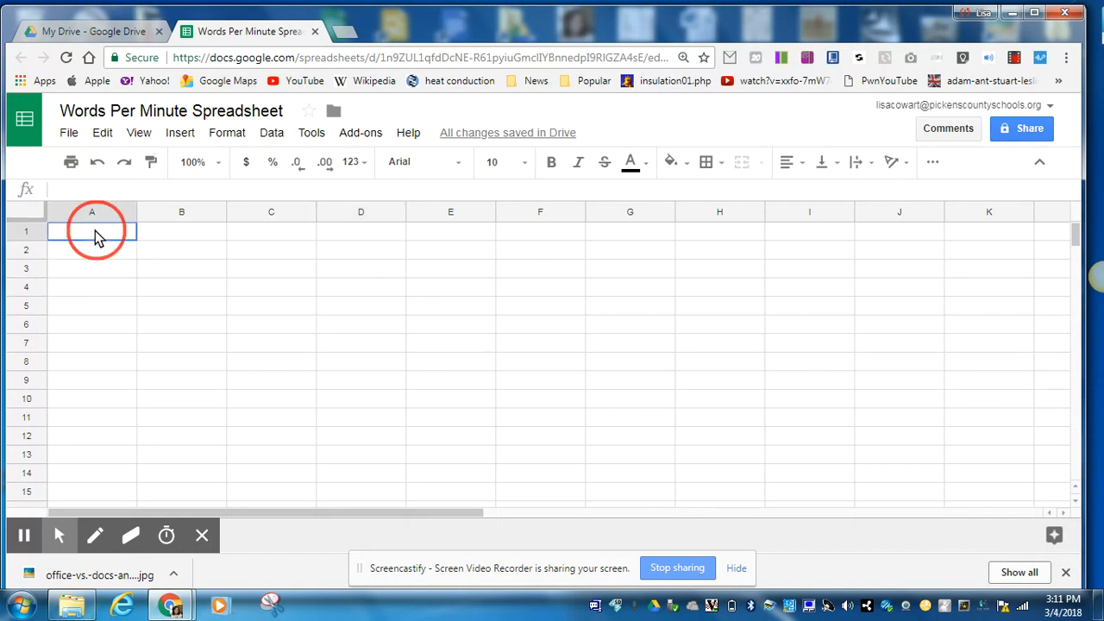
click(369, 375)
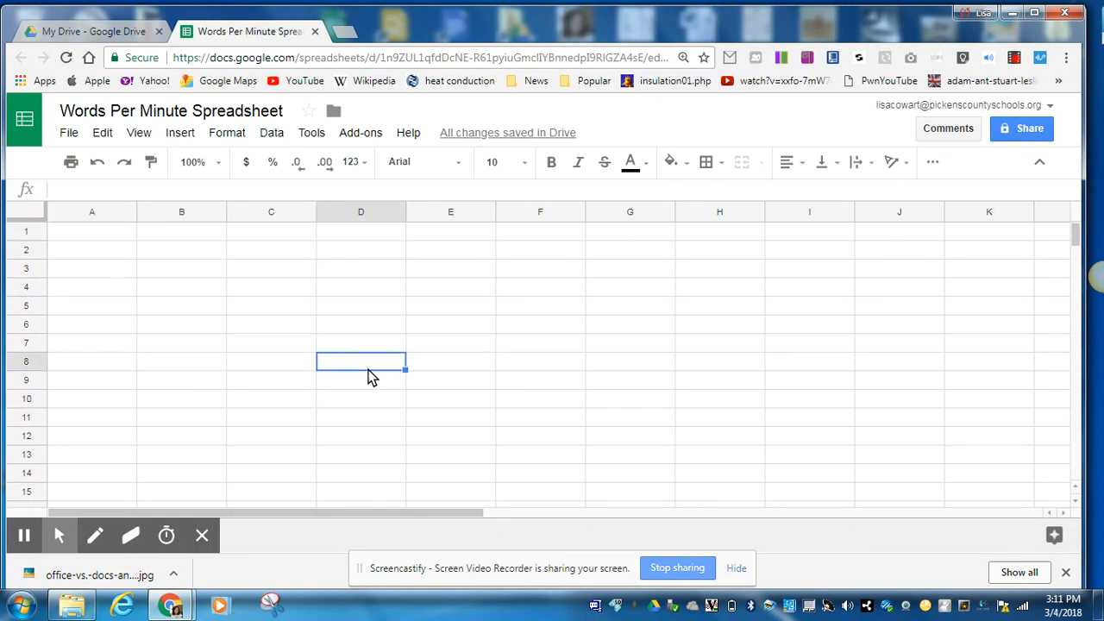
click(546, 257)
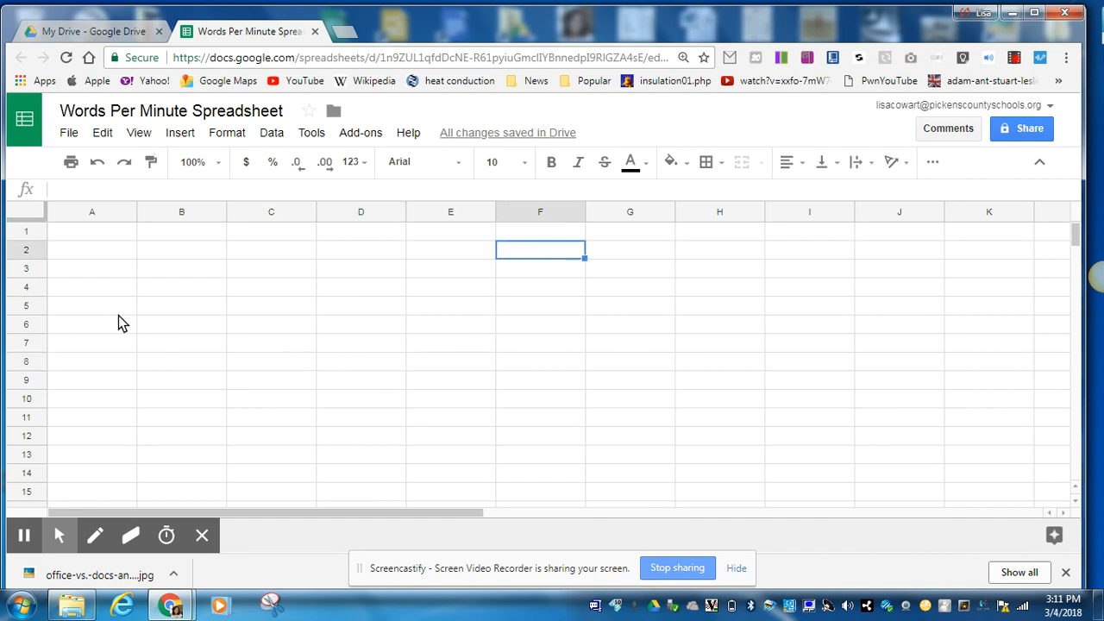
click(82, 235)
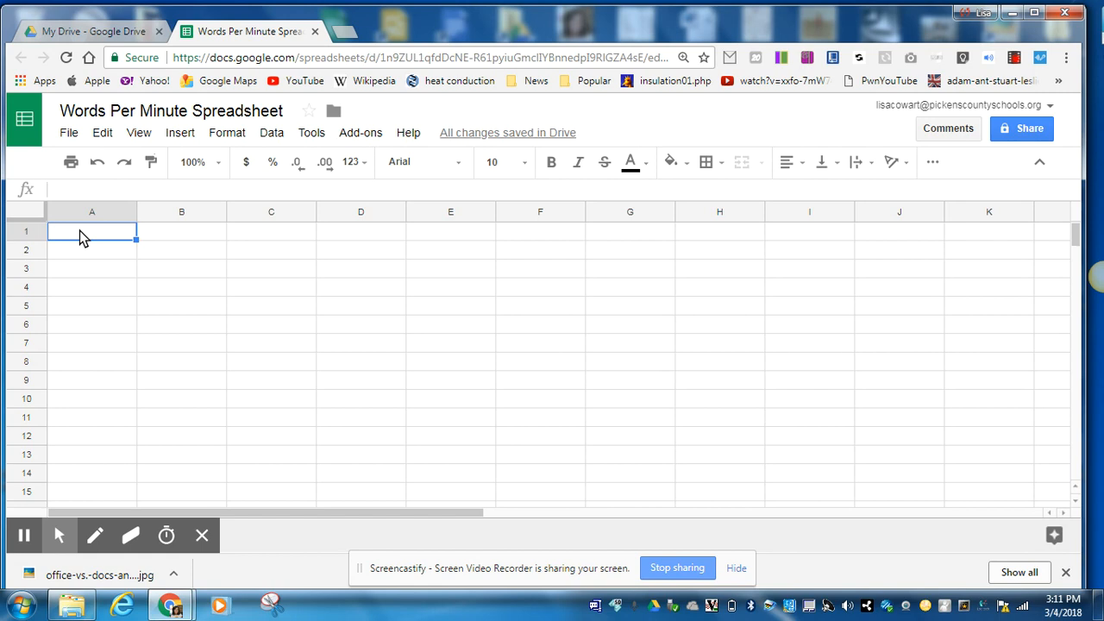
Browse the File menu and its submenus, then close it.
click(69, 134)
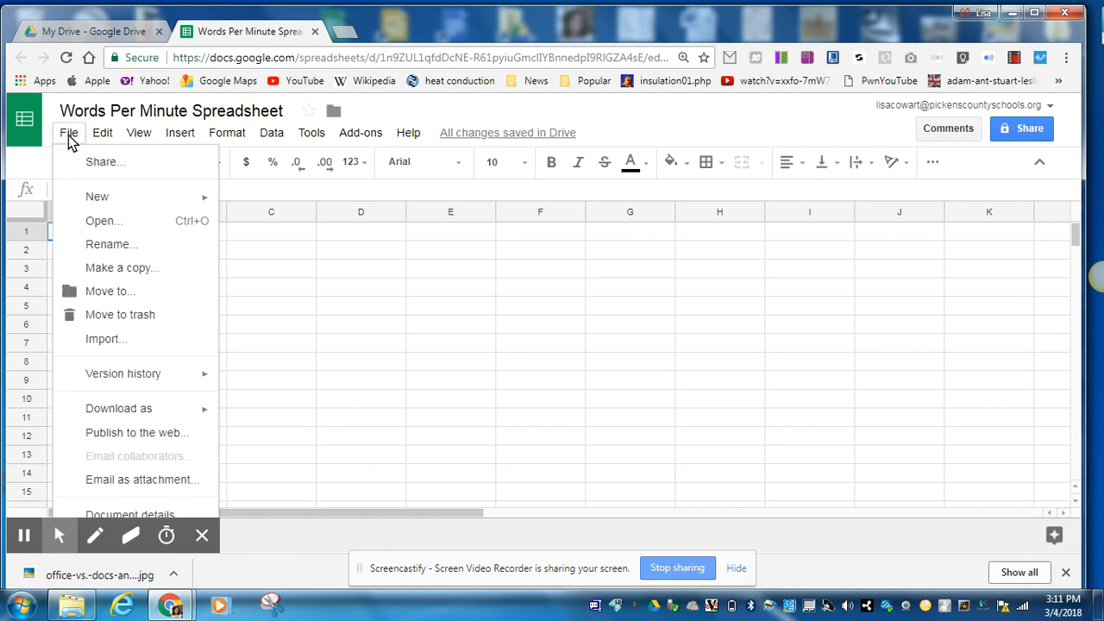
mouse_move(141, 140)
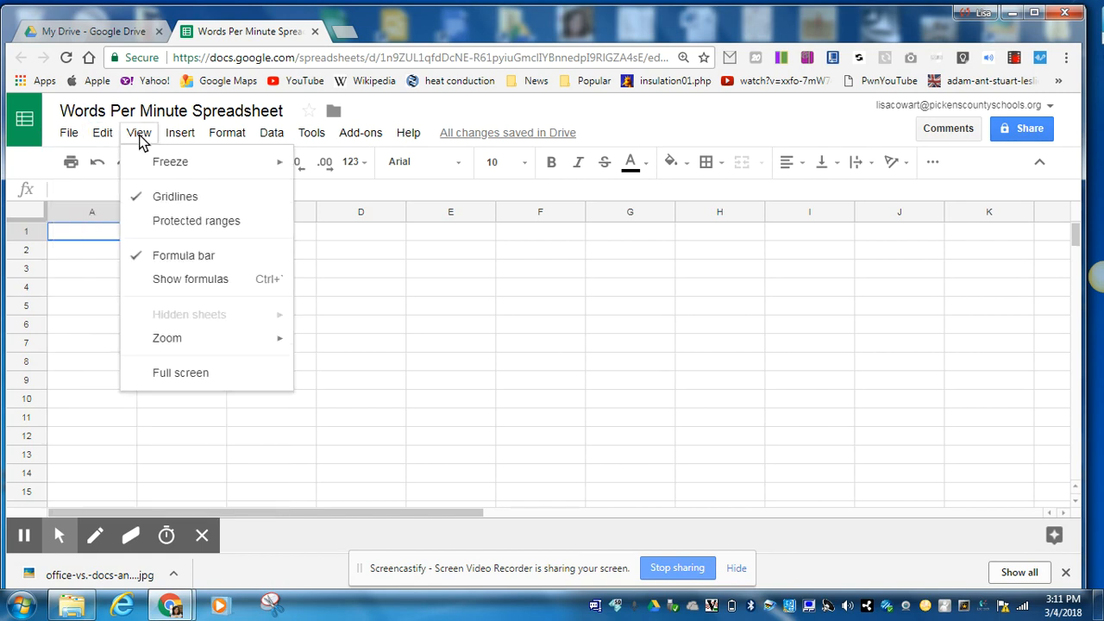
mouse_move(180, 141)
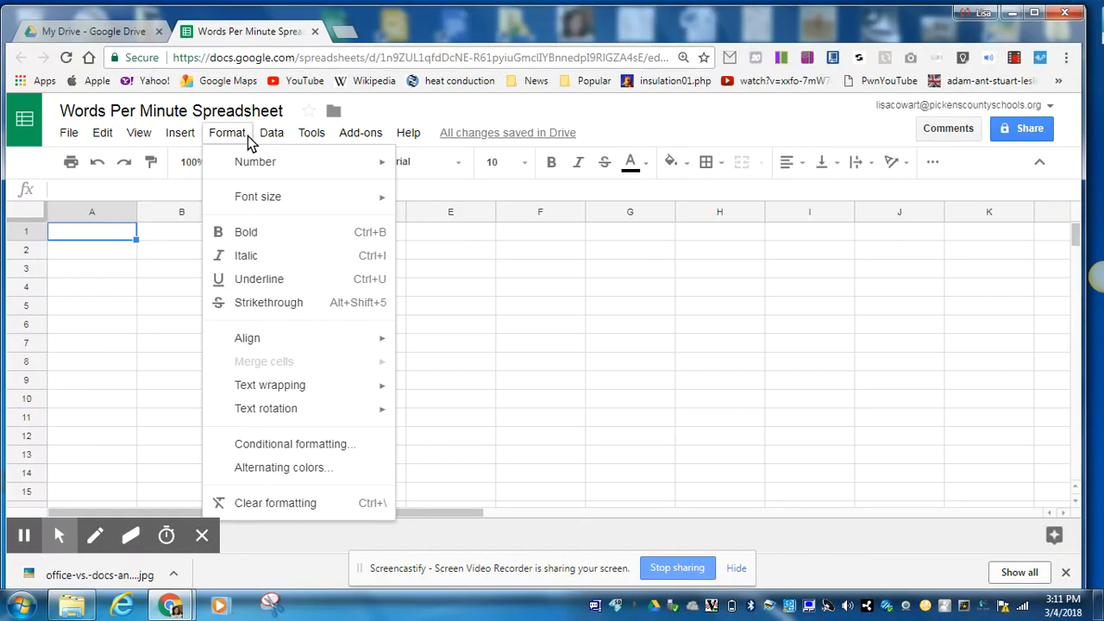
mouse_move(314, 140)
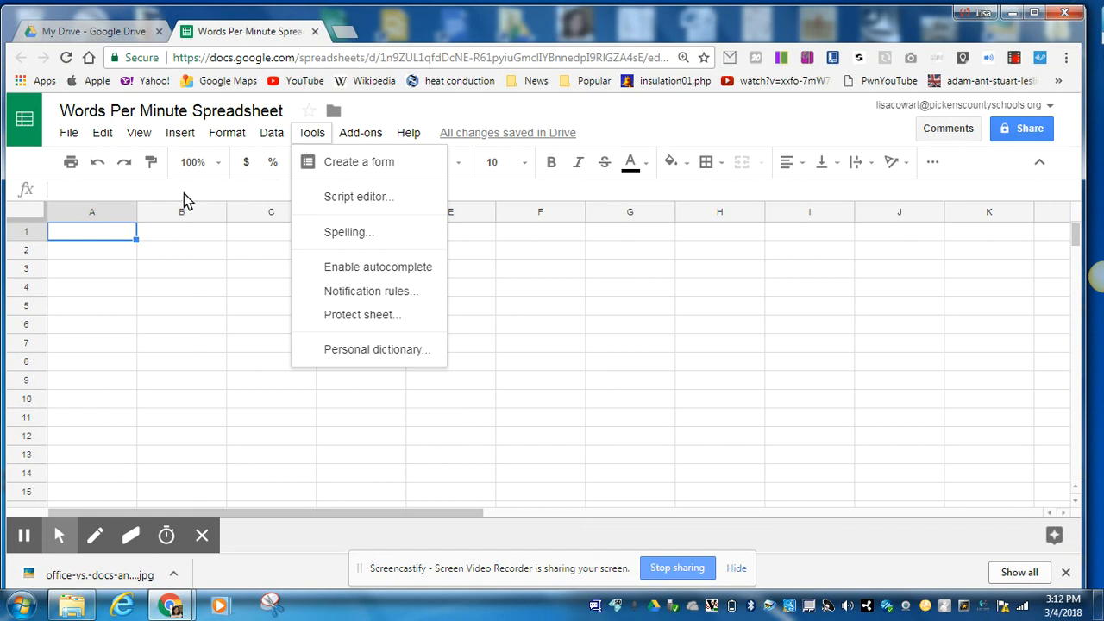
click(613, 199)
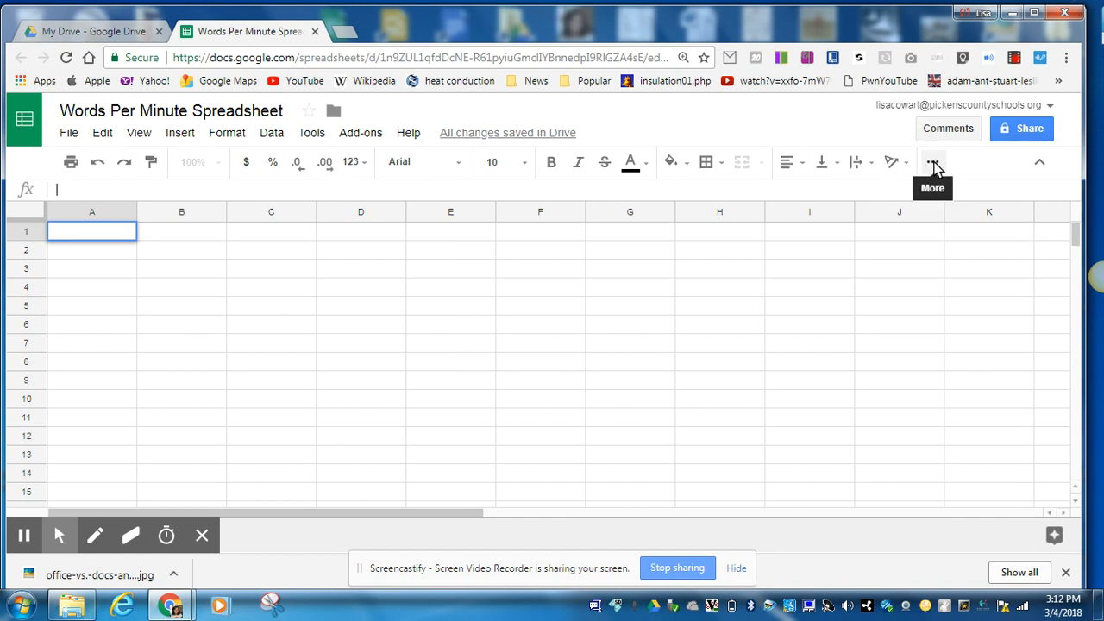
Reveal the extra toolbar tools, then look through cell A1's context menu and the Format menu.
click(934, 164)
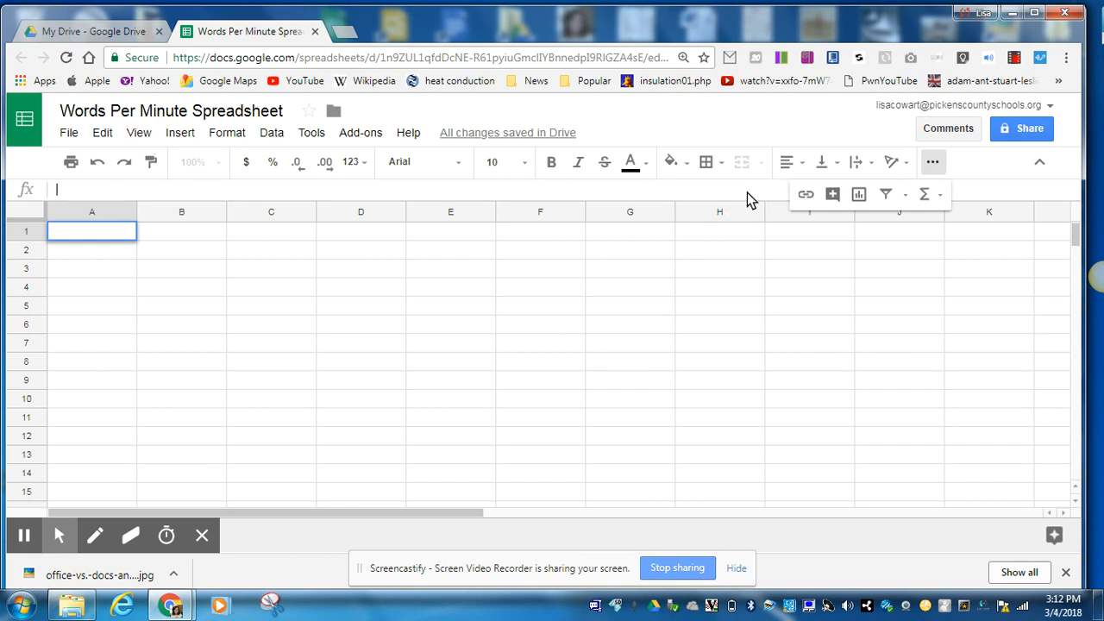
right_click(104, 233)
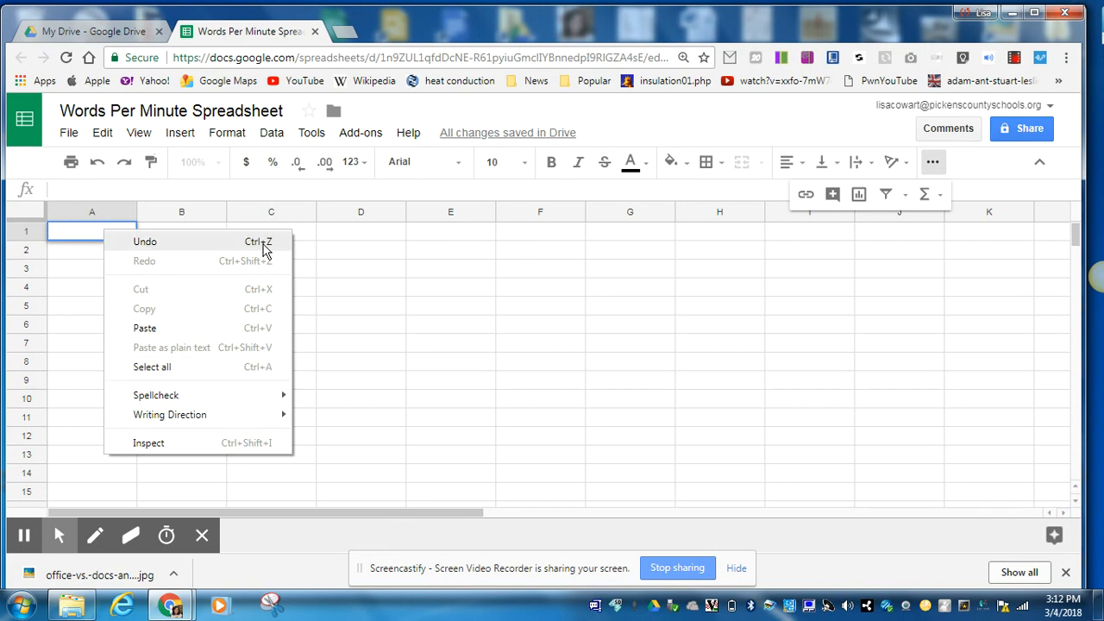
click(370, 192)
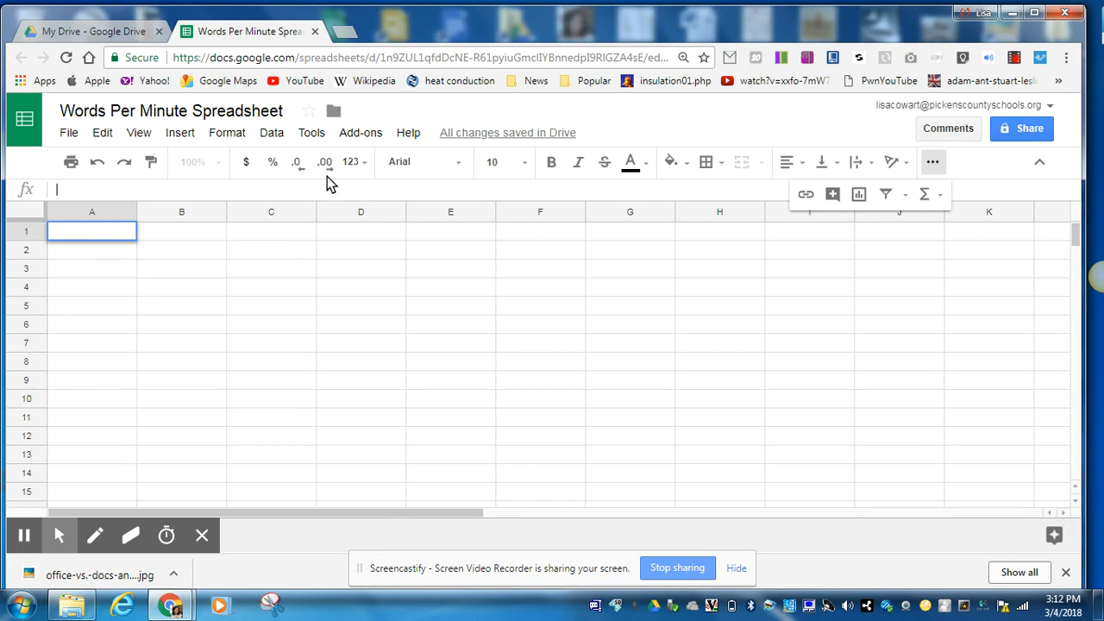
click(229, 138)
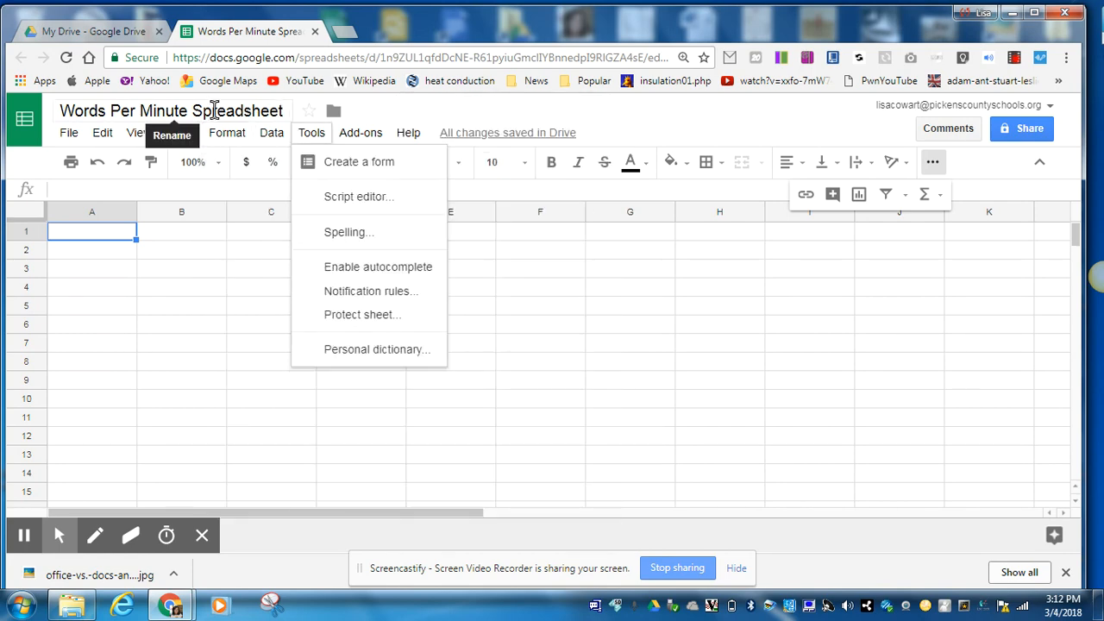
click(455, 119)
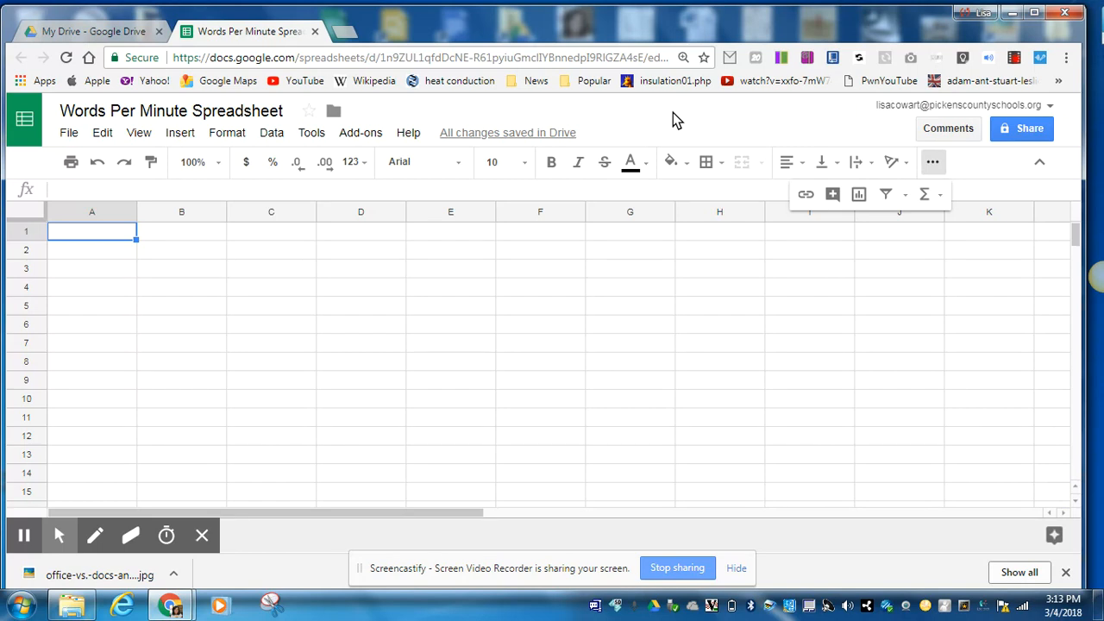
Enter headers First Name, Last Name, WPM and Words In 4 Page Paper in A1:D1.
click(113, 232)
text(First )
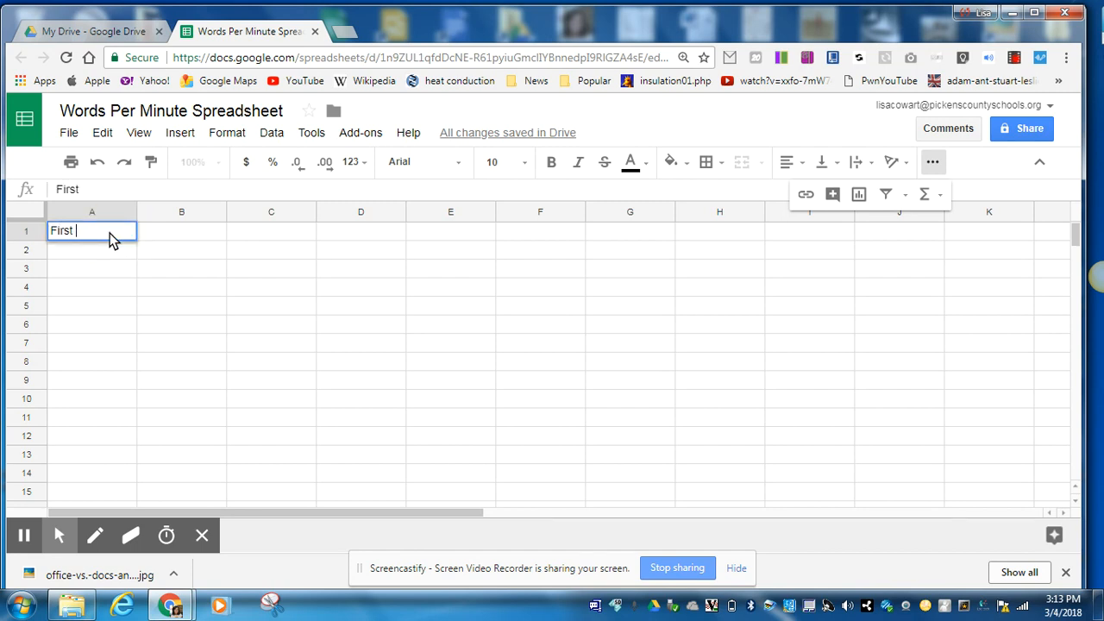
text(Name)
key(Tab)
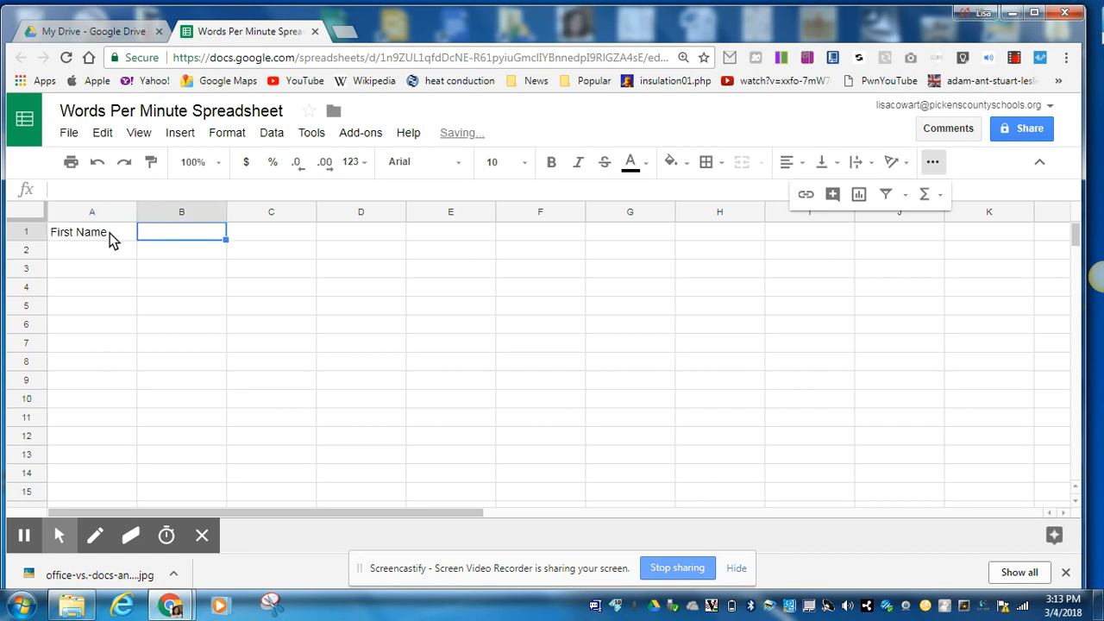
text(Last )
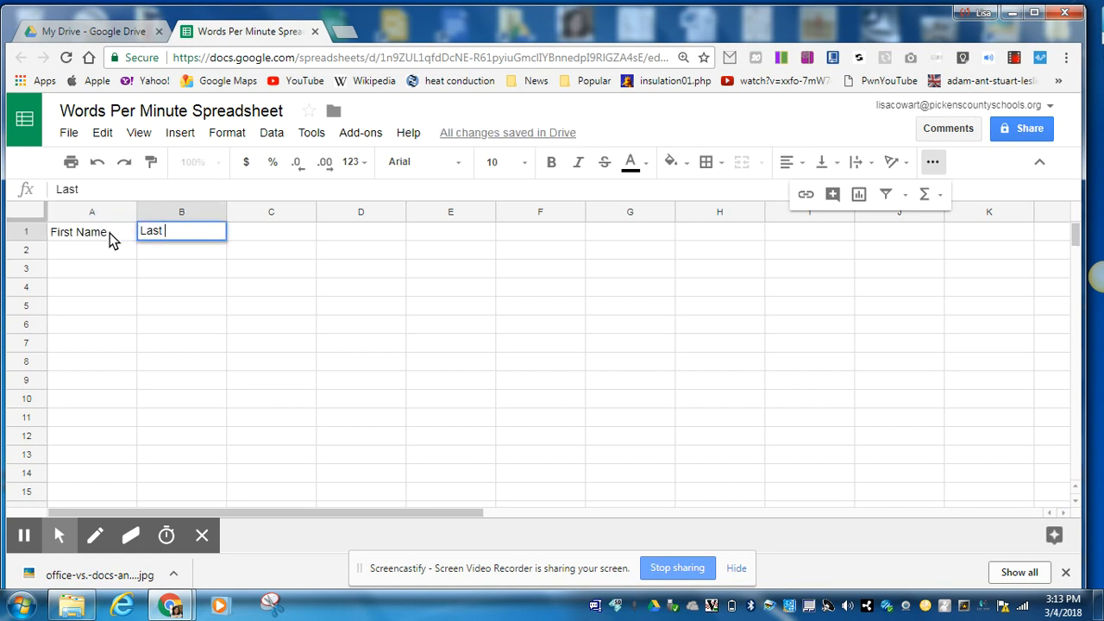
text(Name)
key(Tab)
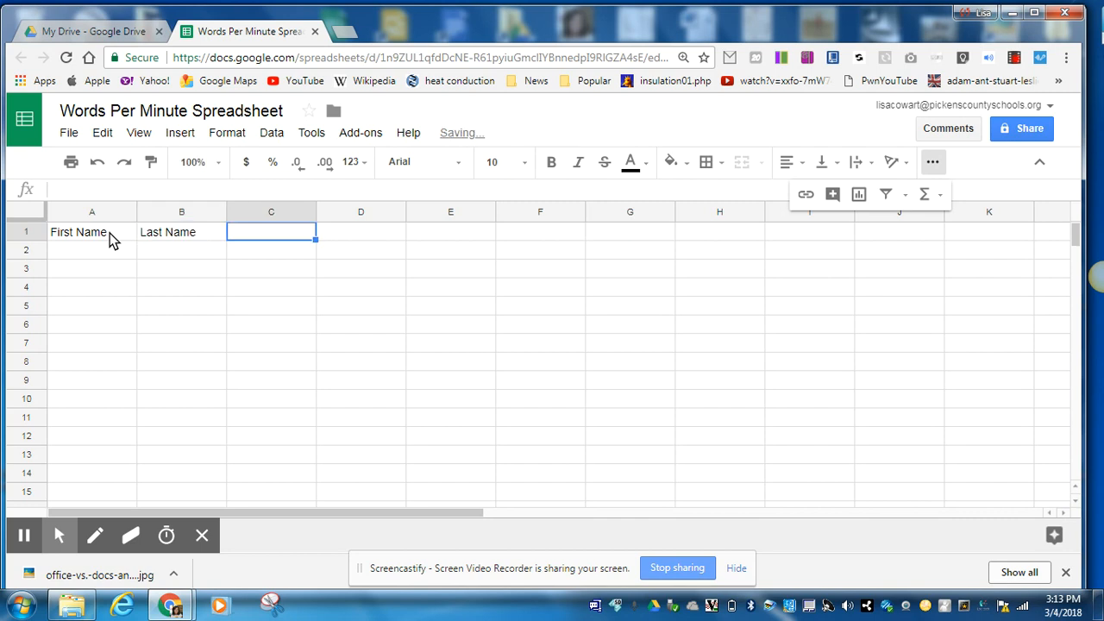
text(WPM)
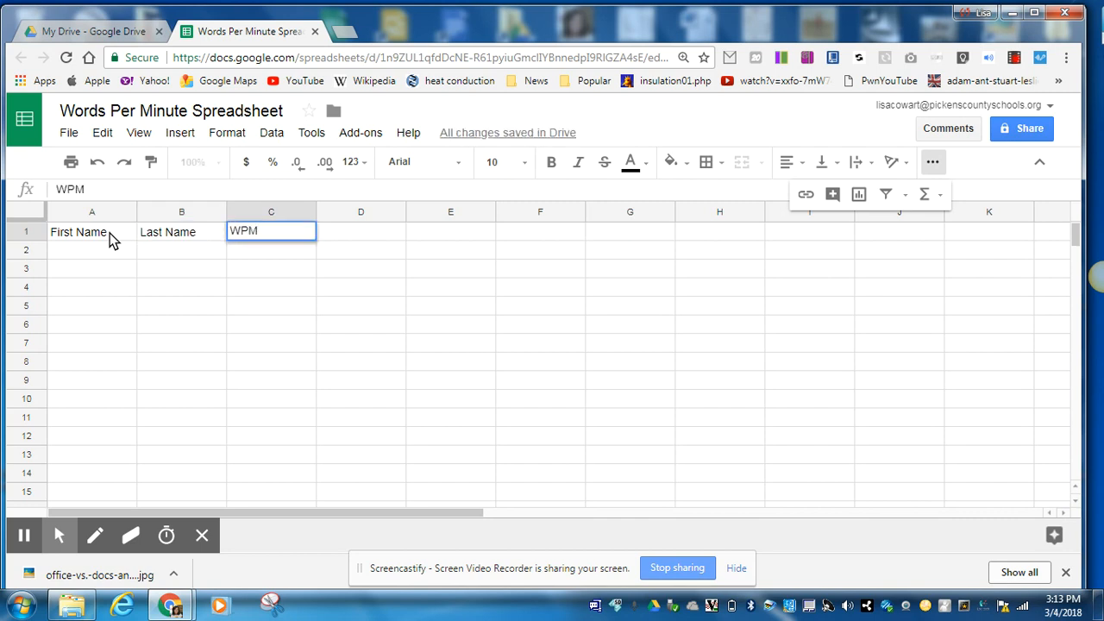
key(Tab)
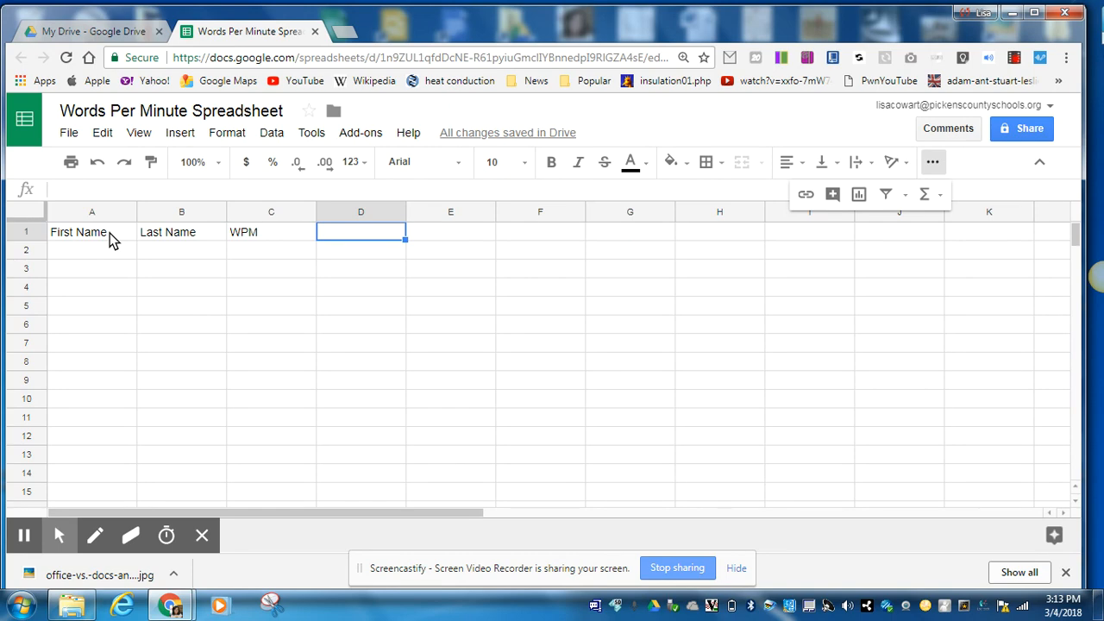
text(Words)
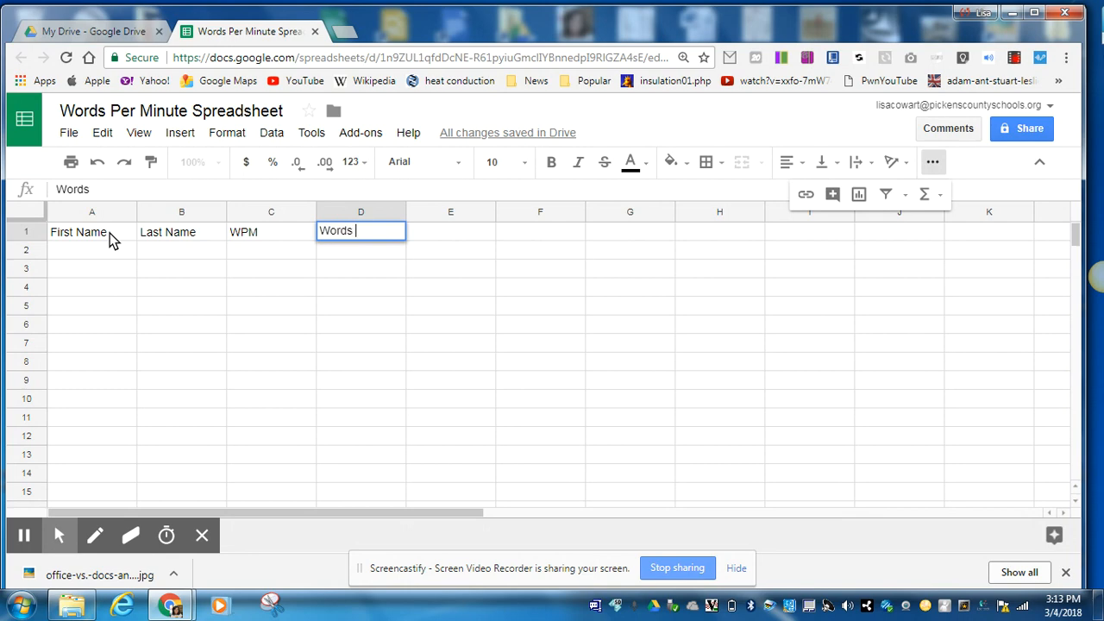
text( In 4 Page Pa)
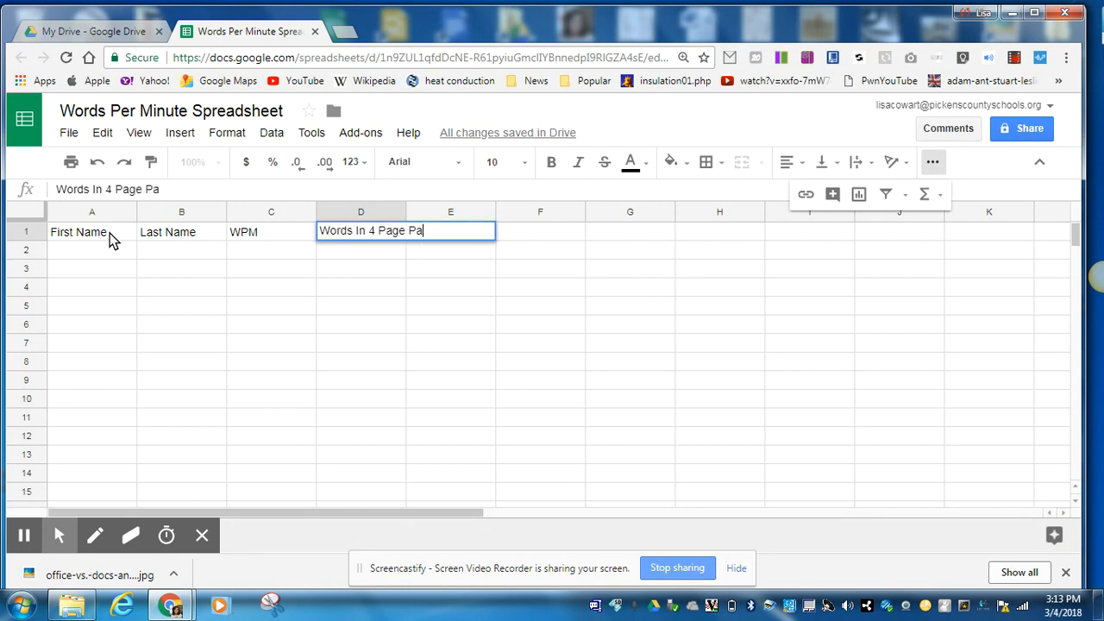
text(per)
click(337, 249)
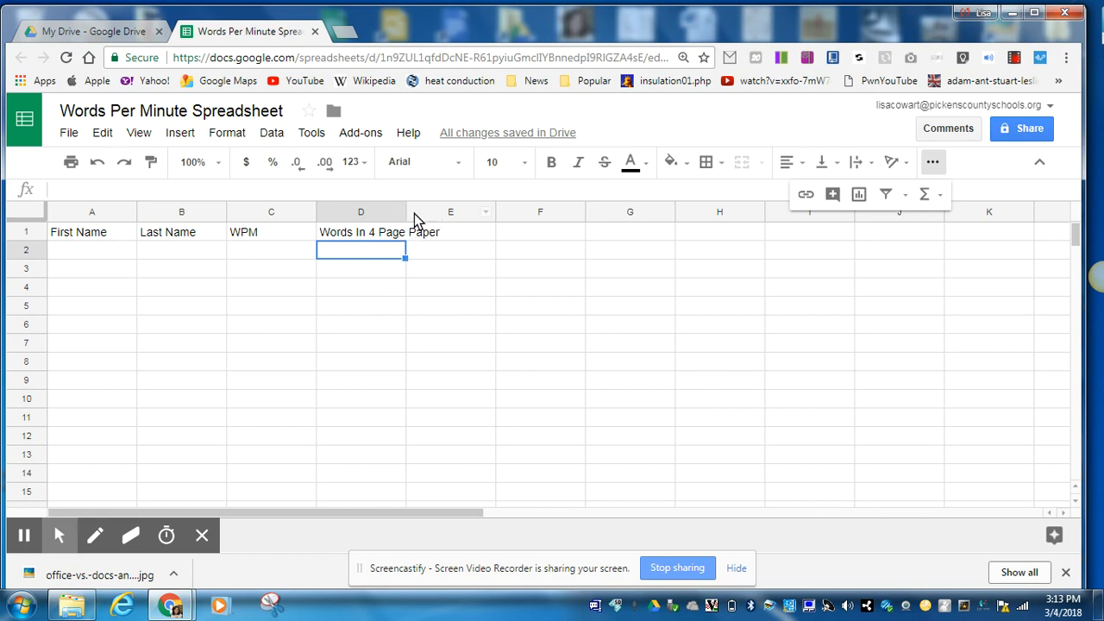
mouse_move(405, 214)
mouse_down()
mouse_move(461, 215)
mouse_move(406, 219)
mouse_up()
Set text wrapping to Wrap on D1's Words In 4 Page Paper header.
click(374, 237)
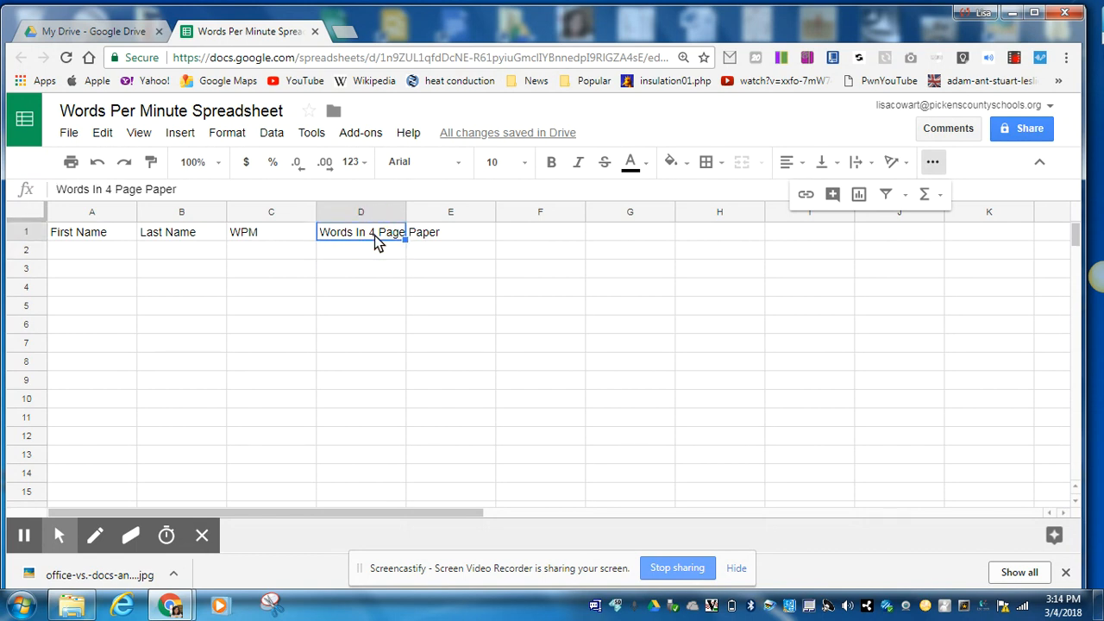
click(859, 164)
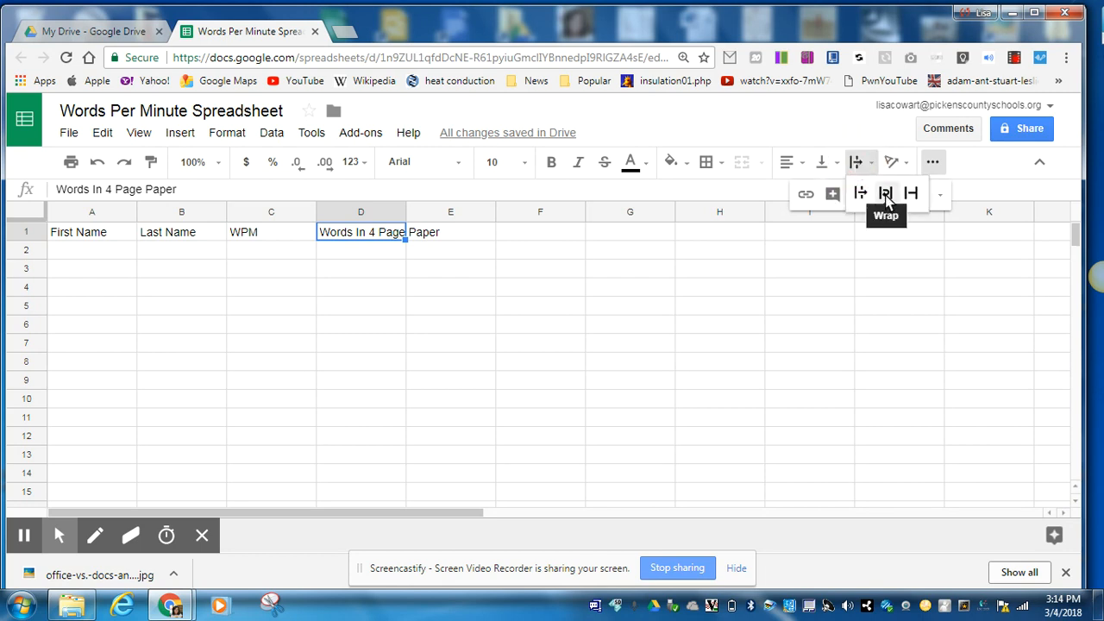
click(885, 197)
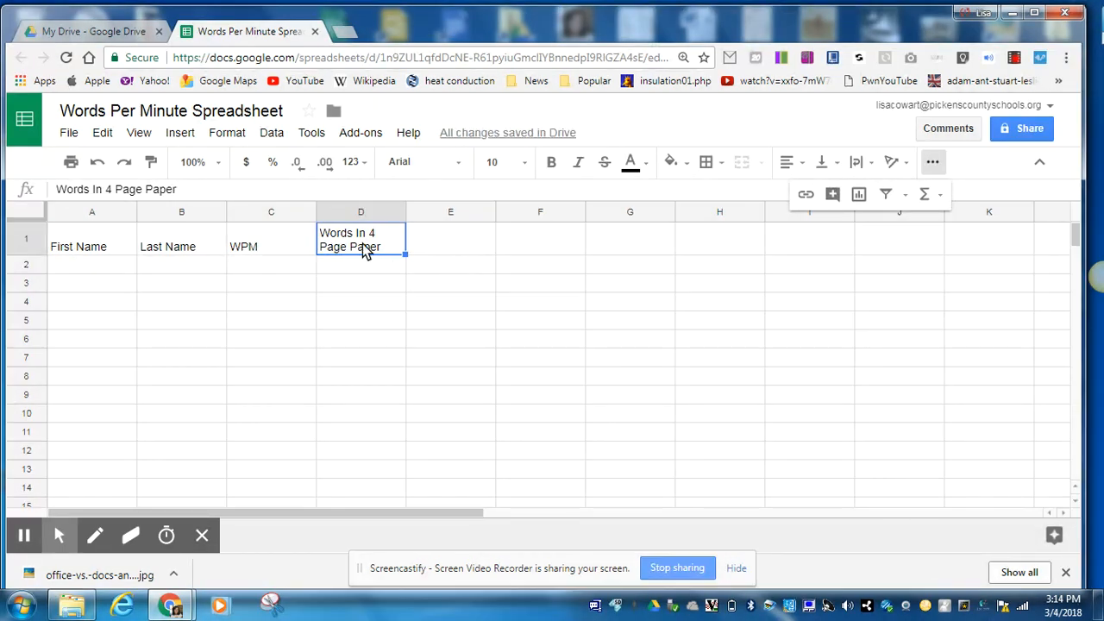
click(449, 239)
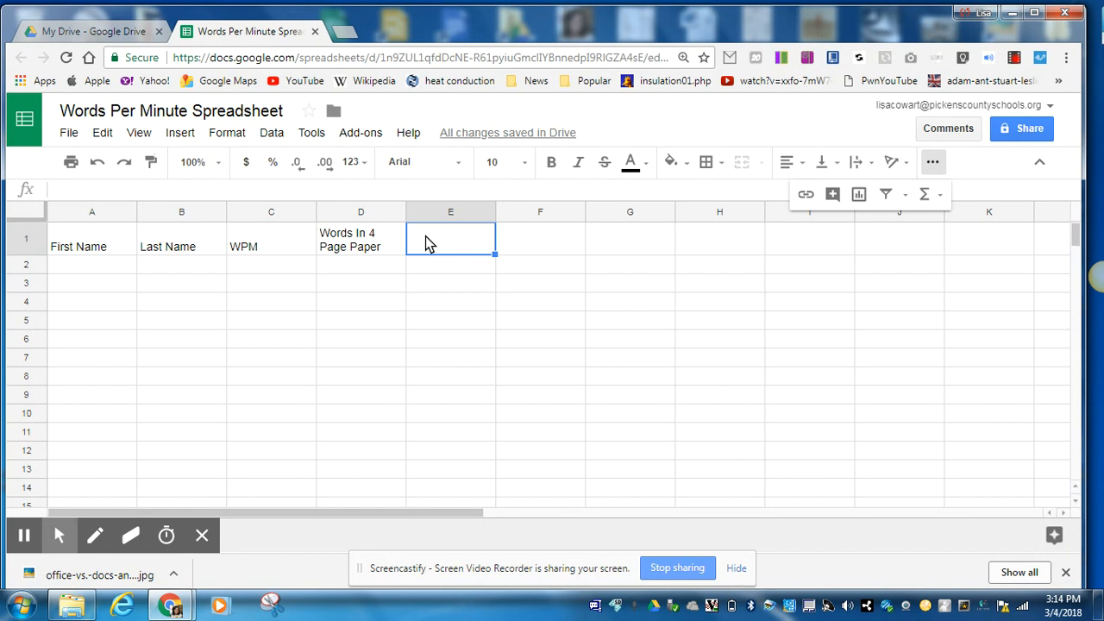
Type 'Minutes to Type 4 Page Paper' in E1 and set it to wrap.
text(Mi)
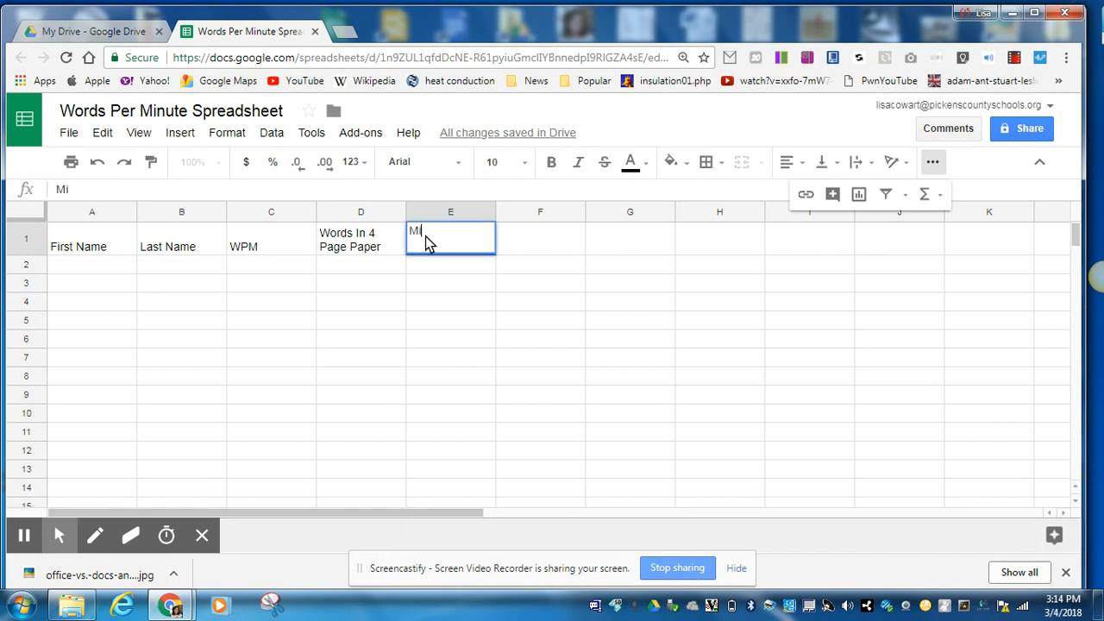
text(nutes to )
text(Thiry)
key(BackSpace)
key(BackSpace)
key(BackSpace)
key(BackSpace)
text(ype )
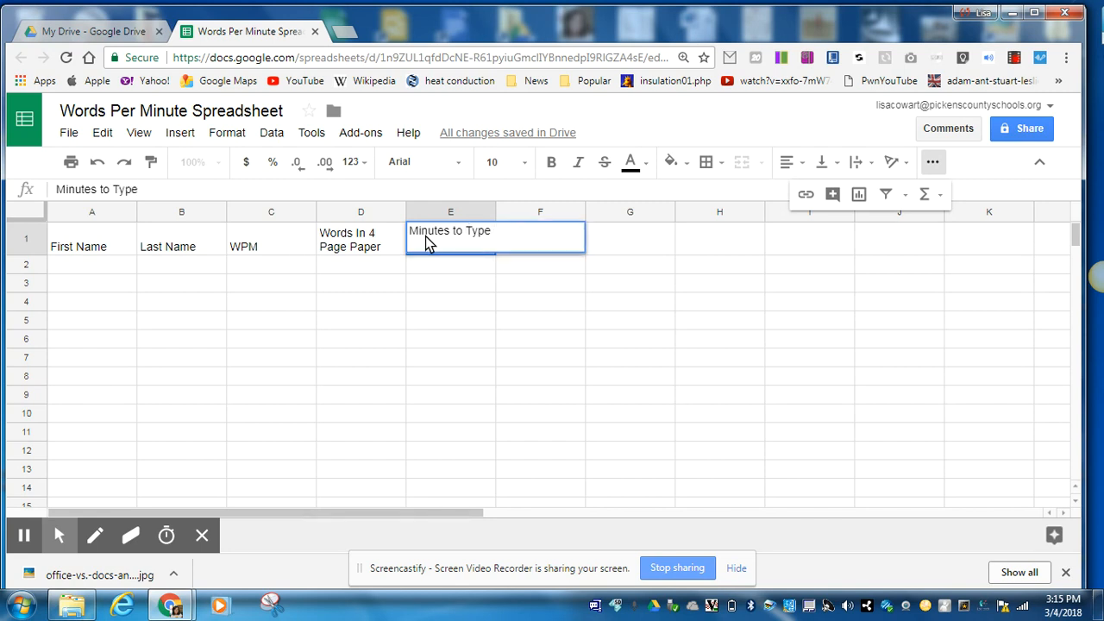
text(4 Page Paper)
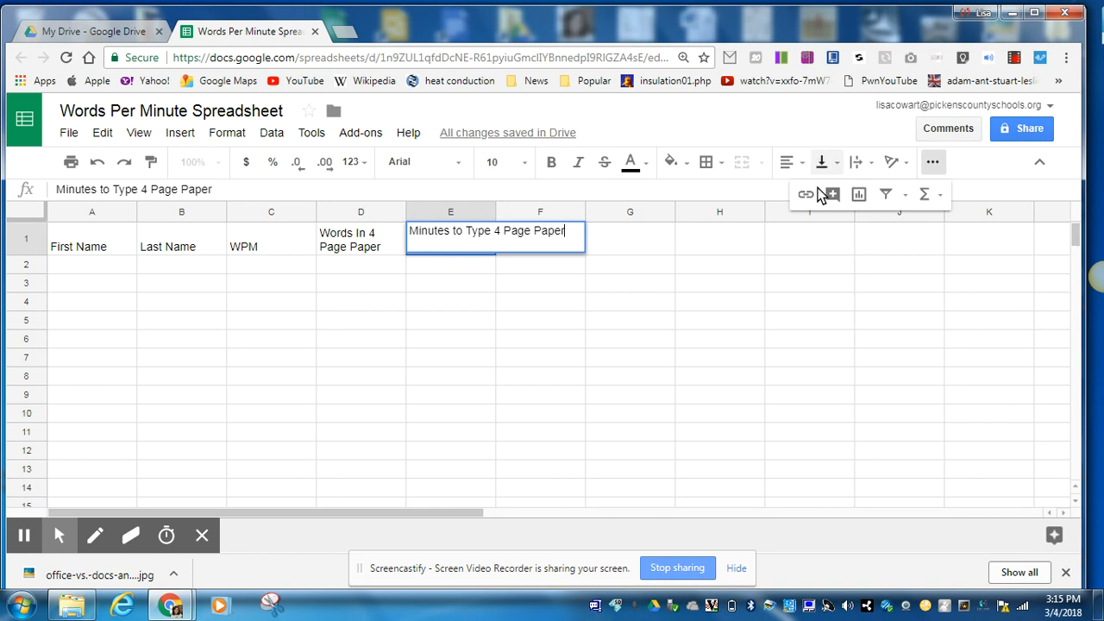
click(855, 163)
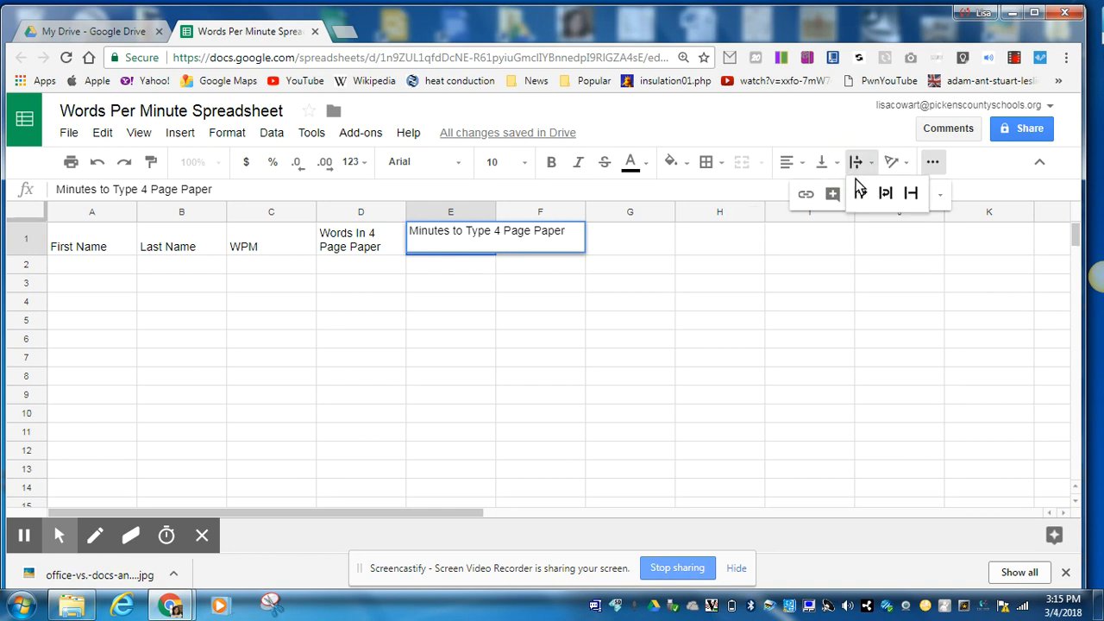
click(882, 190)
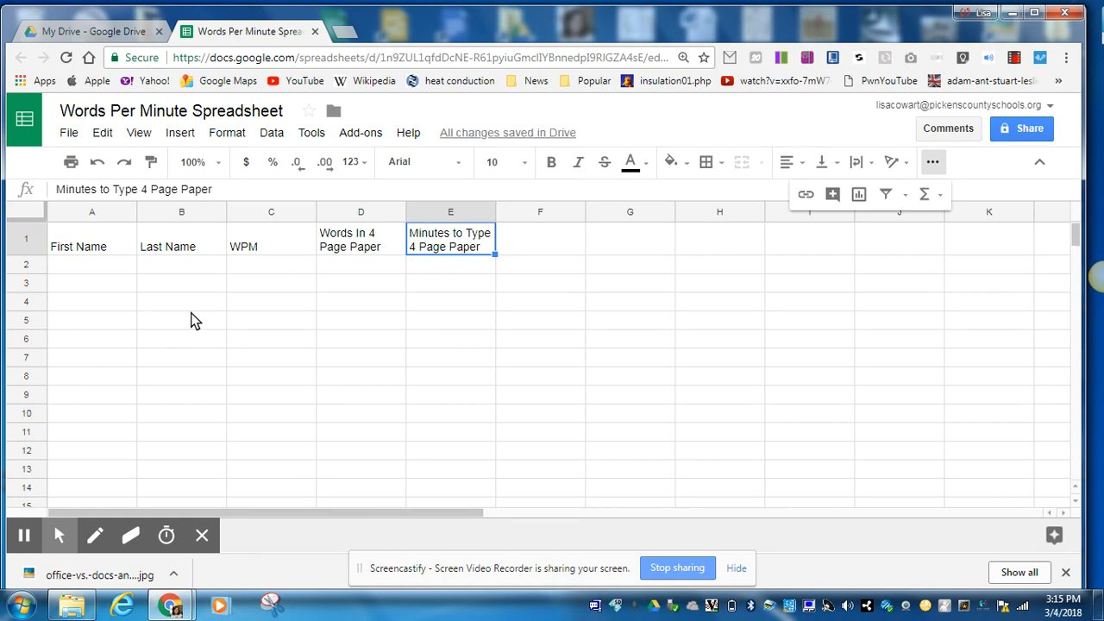
click(26, 240)
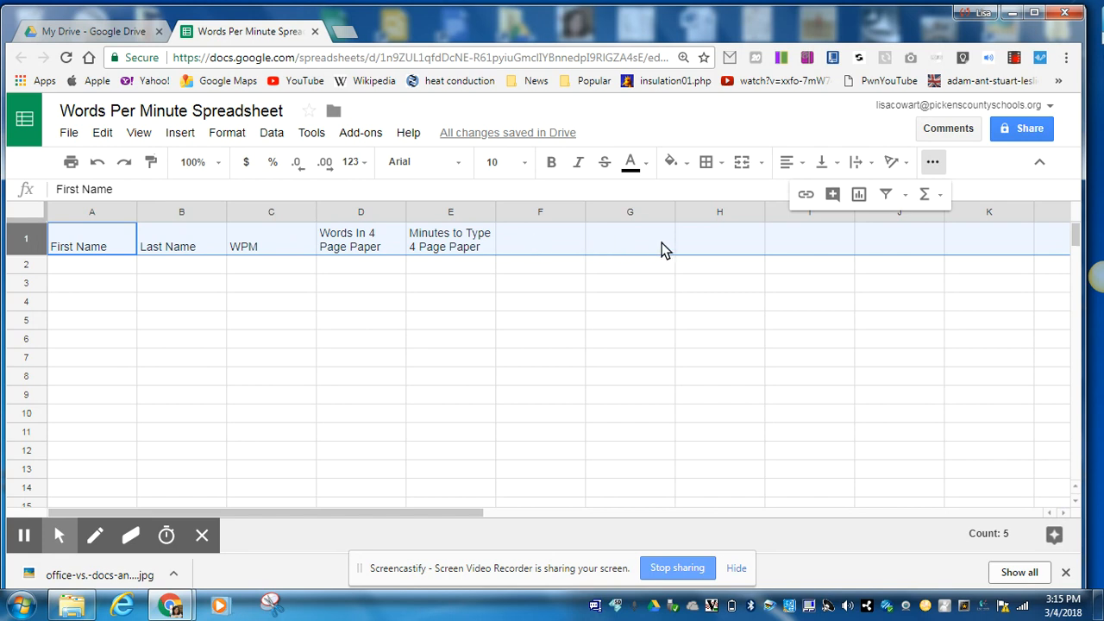
Bold the five header labels across row 1.
click(551, 163)
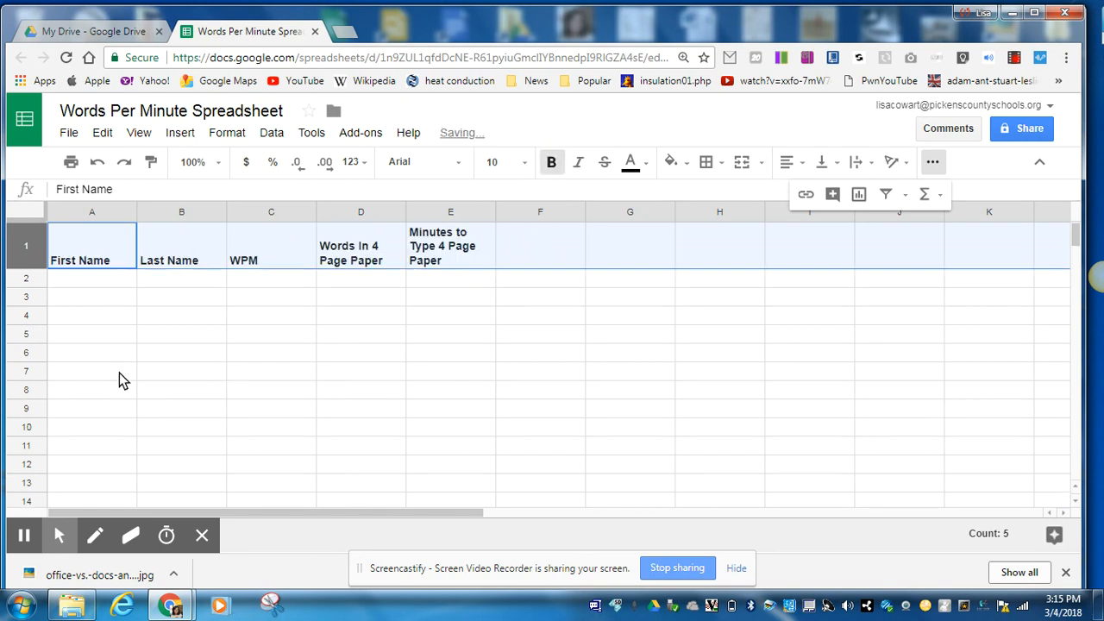
click(90, 280)
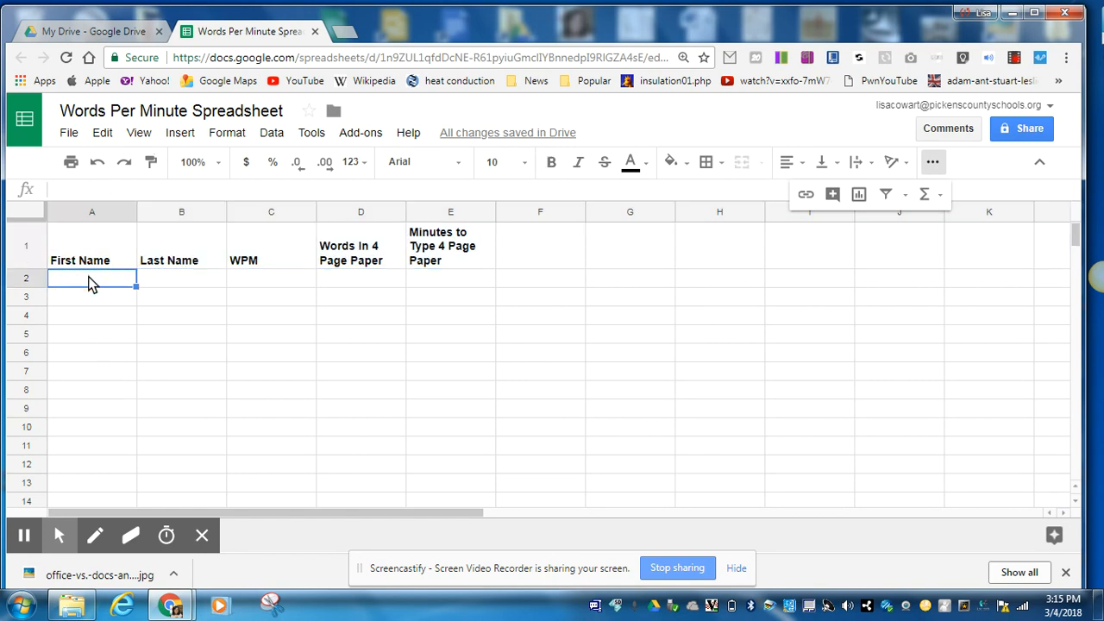
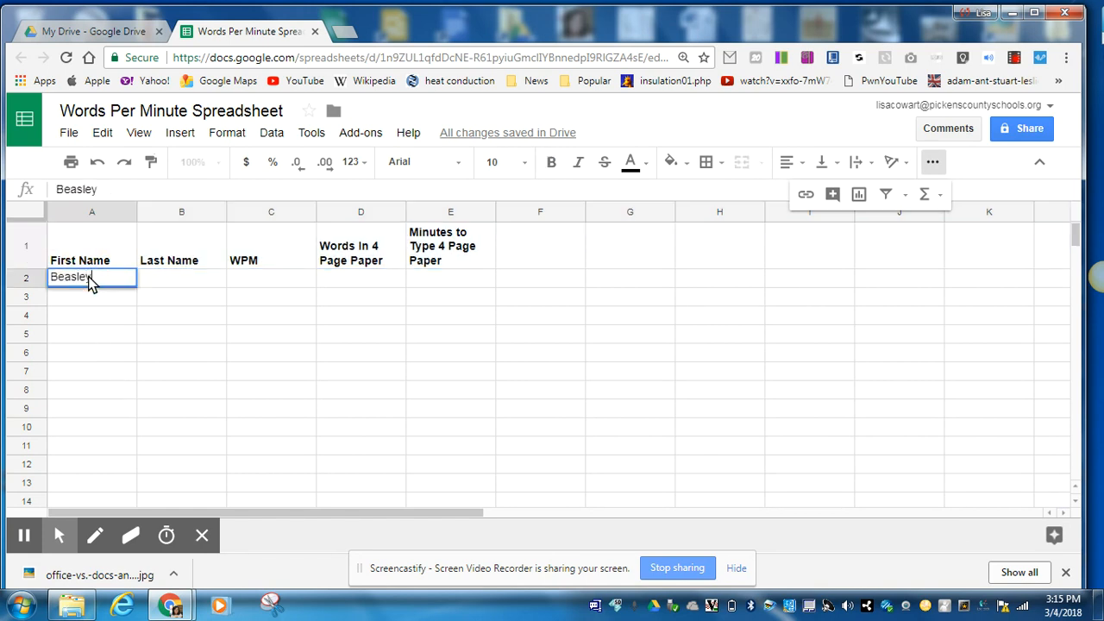
Enter the first two students' first and last names in rows 2 and 3.
key(Tab)
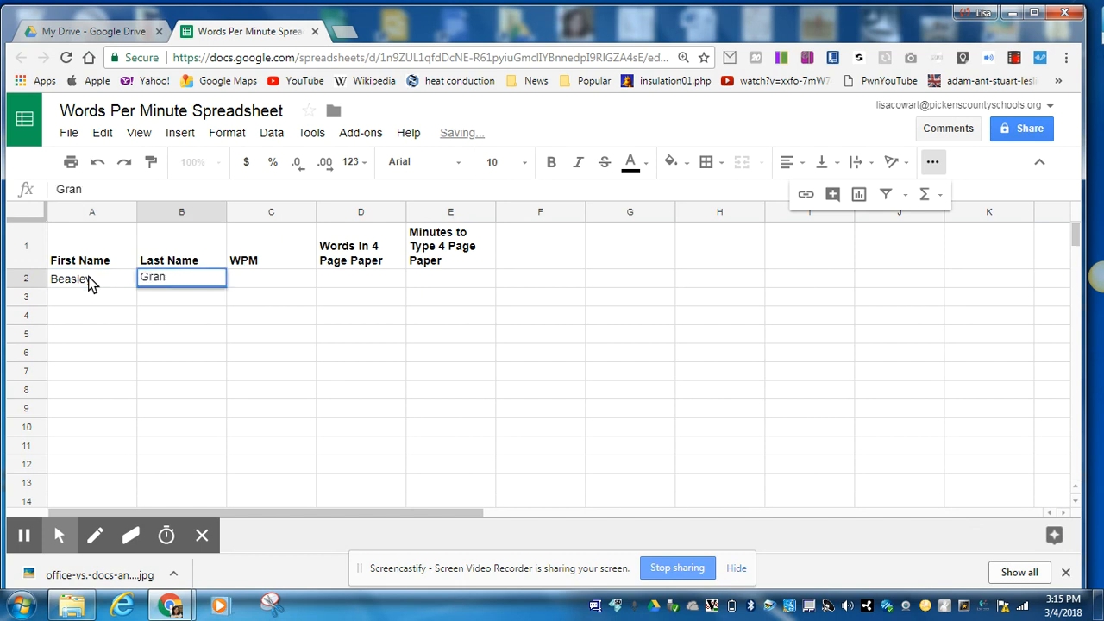
click(90, 281)
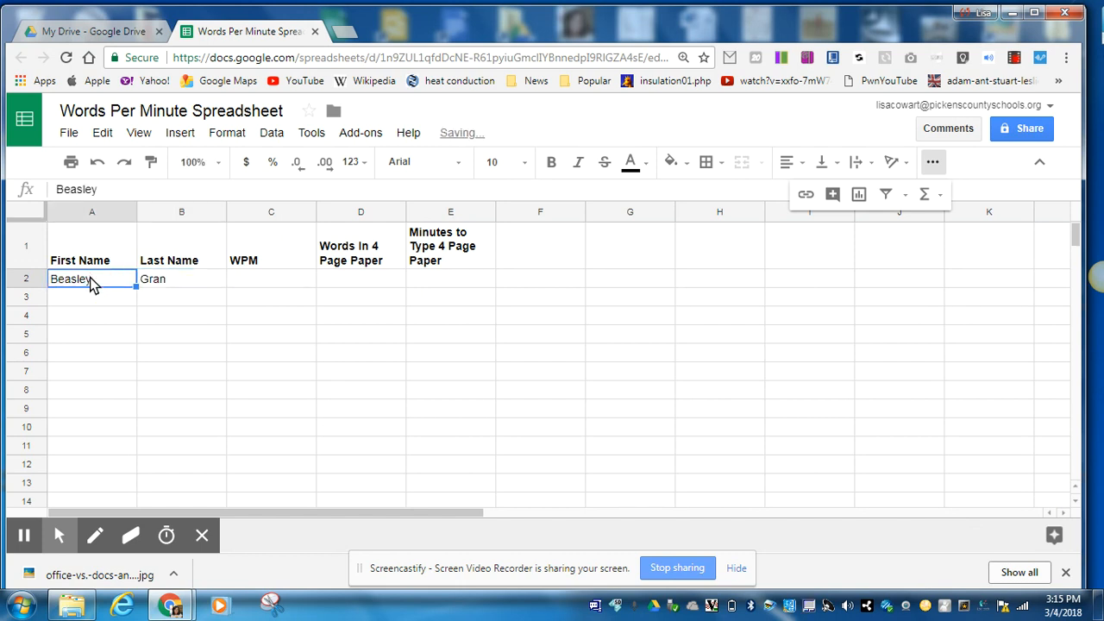
key(Tab)
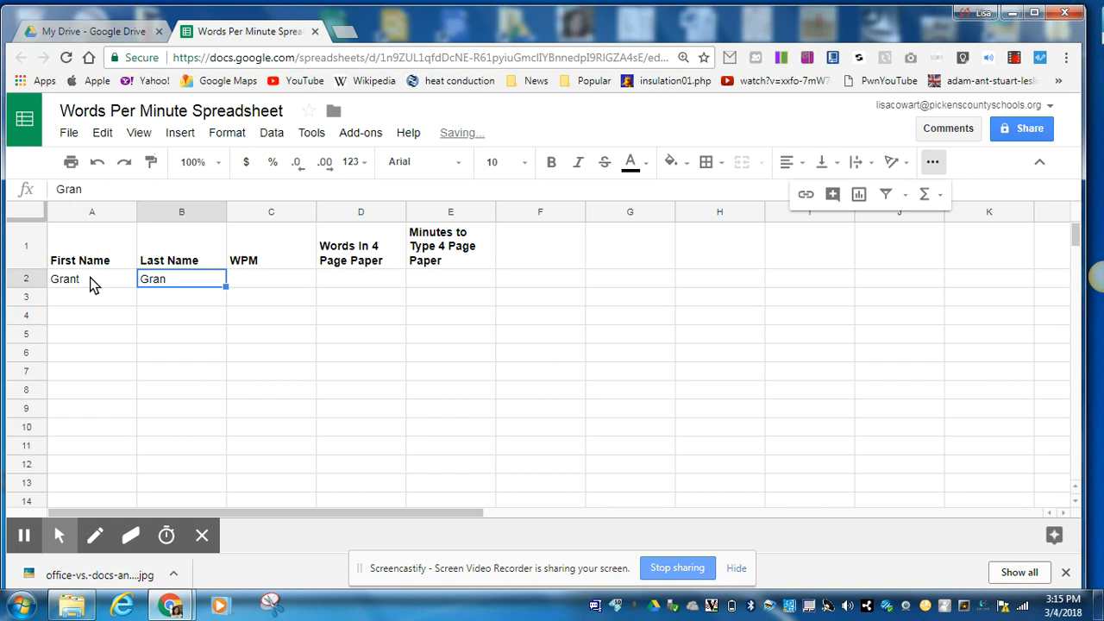
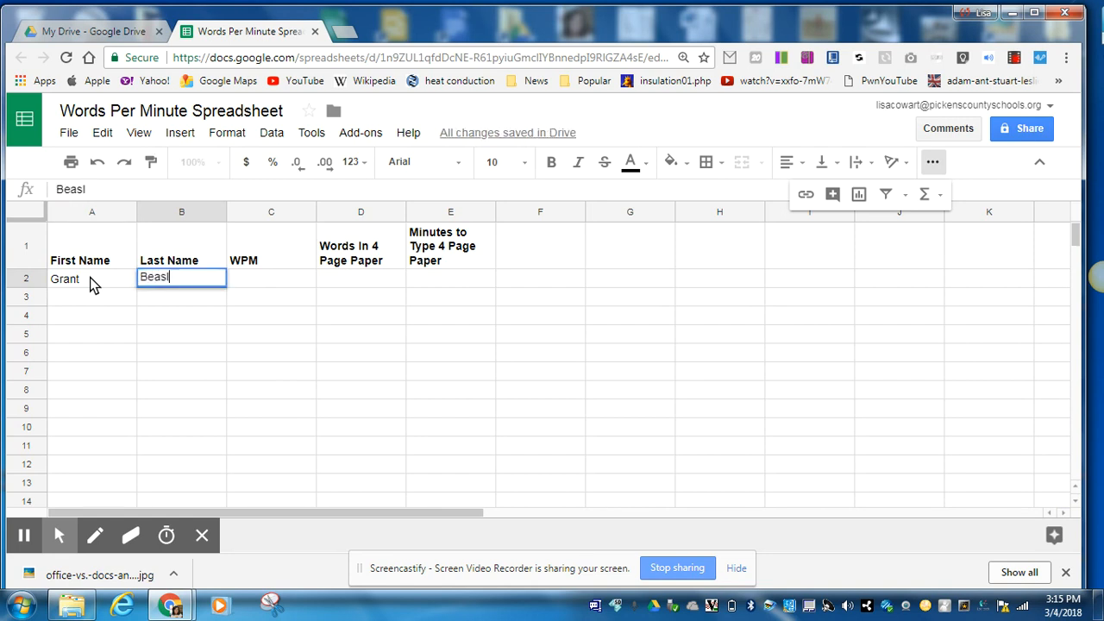
click(88, 297)
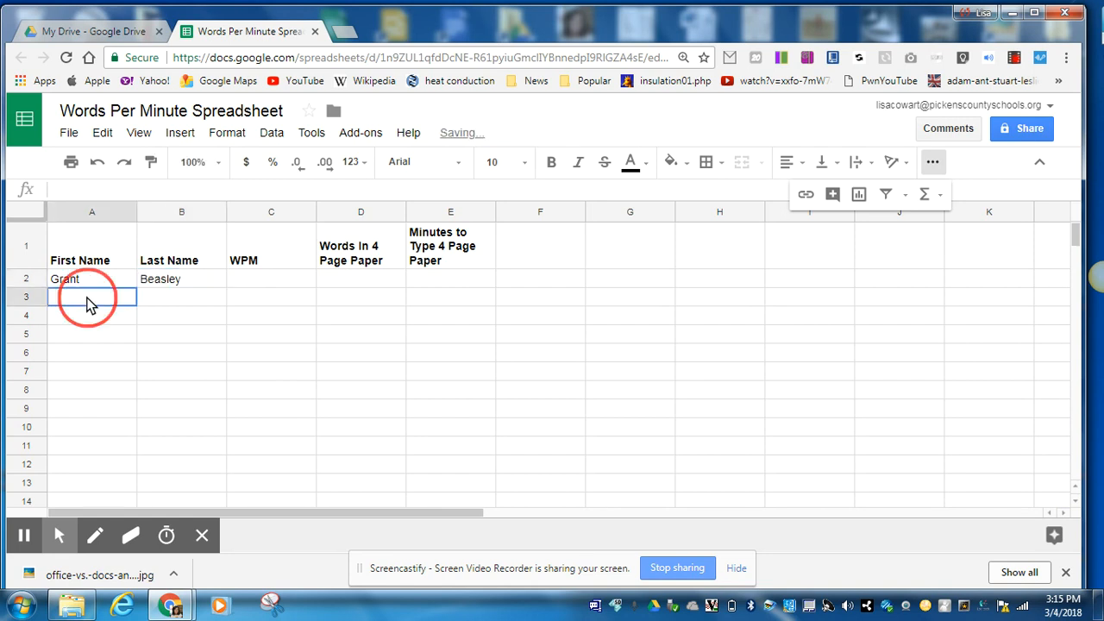
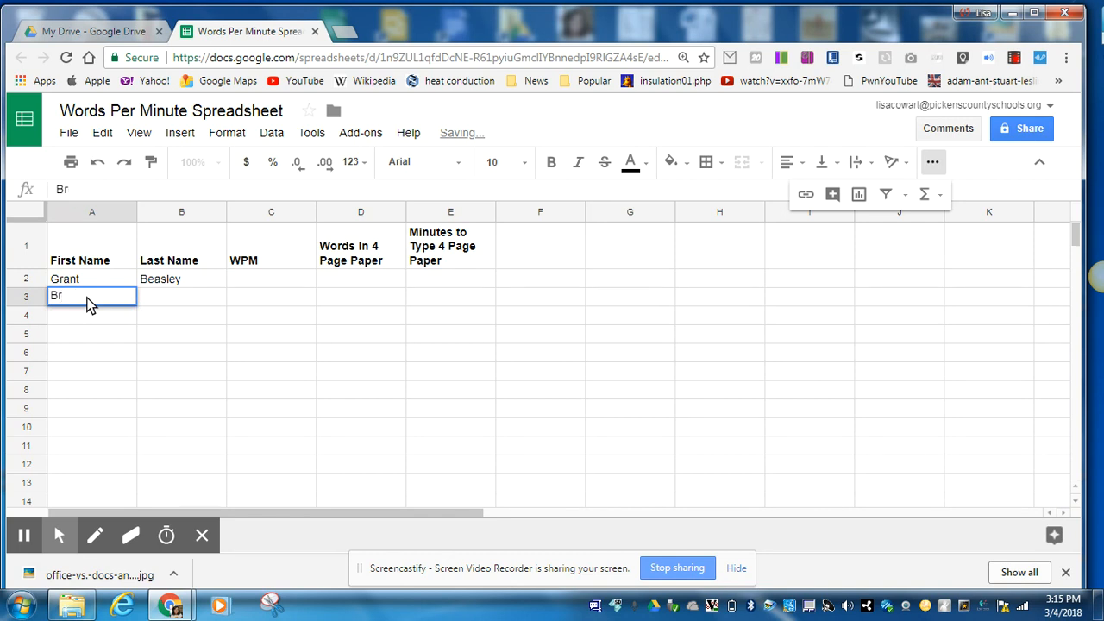
key(Tab)
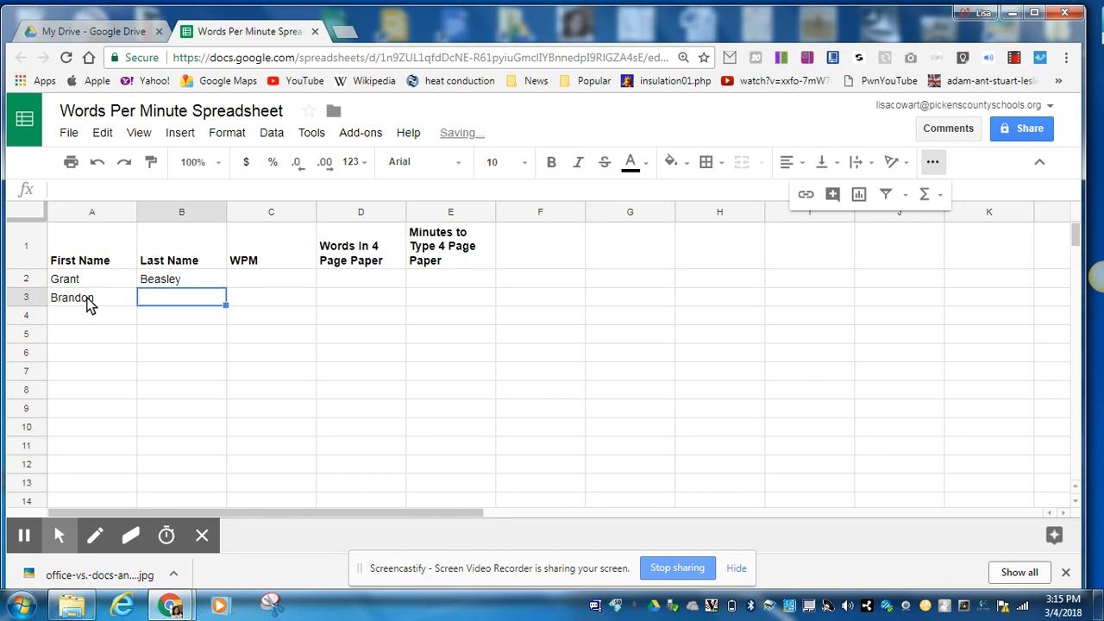
Enter the next two students' first and last names in rows 4 and 5.
click(71, 316)
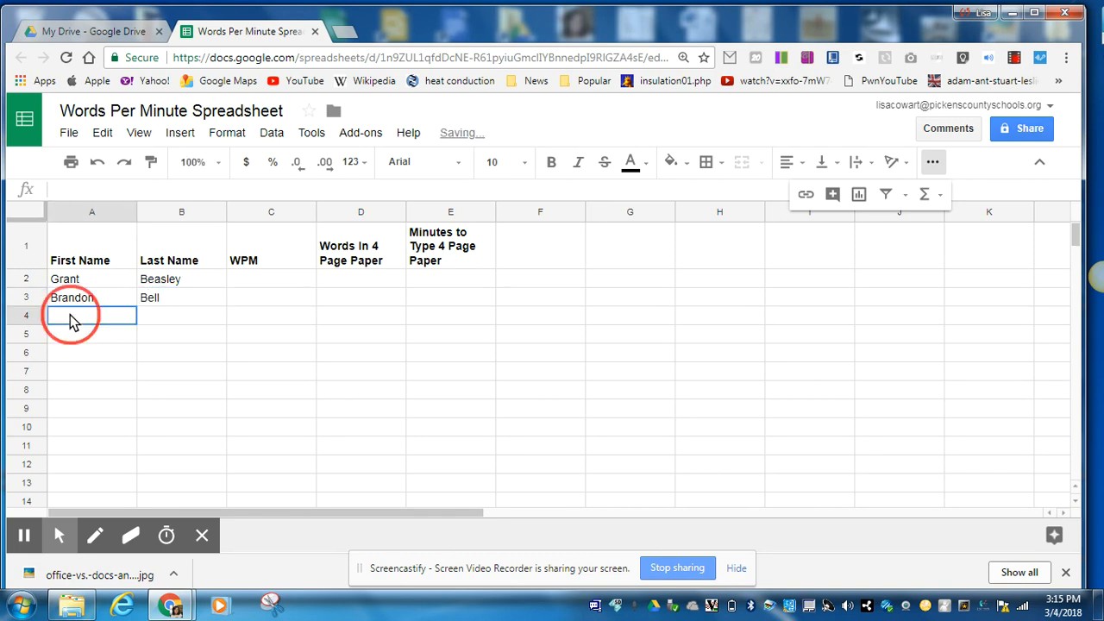
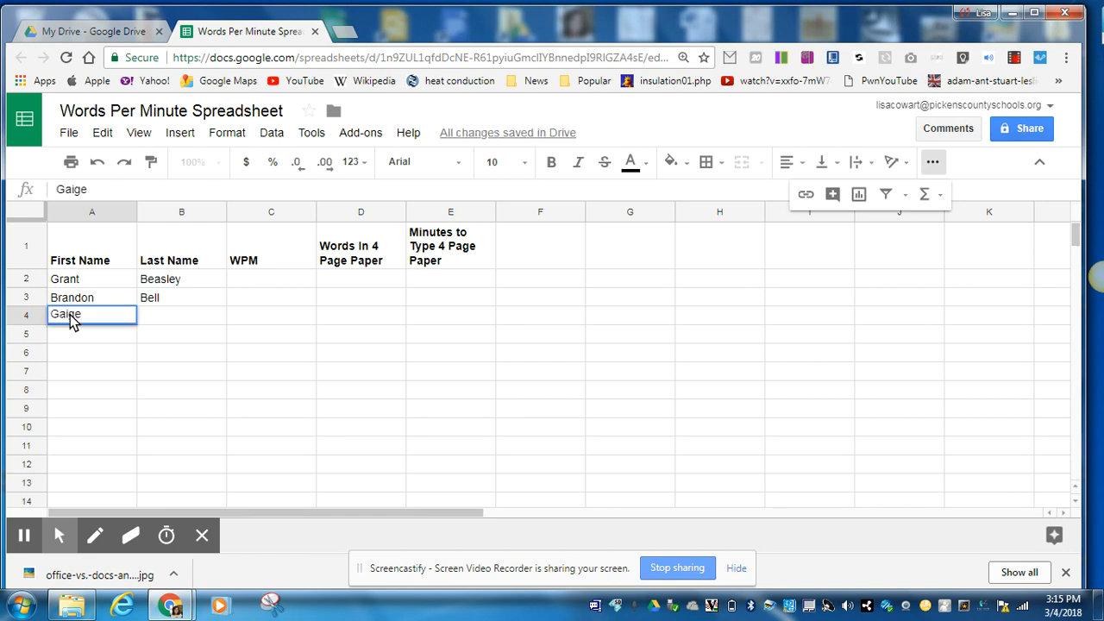
key(Tab)
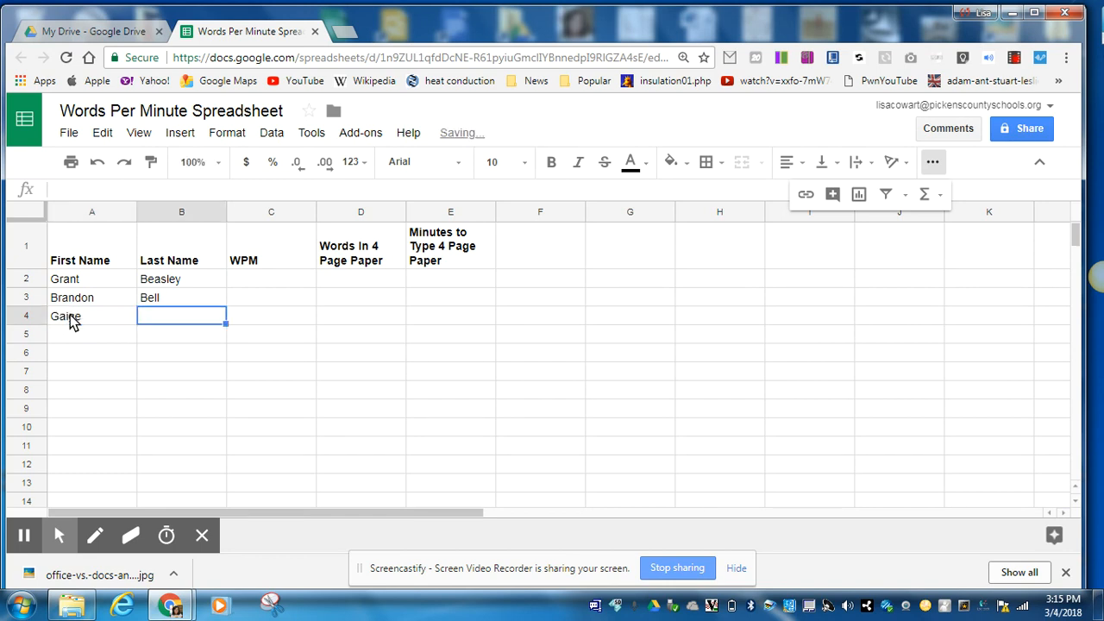
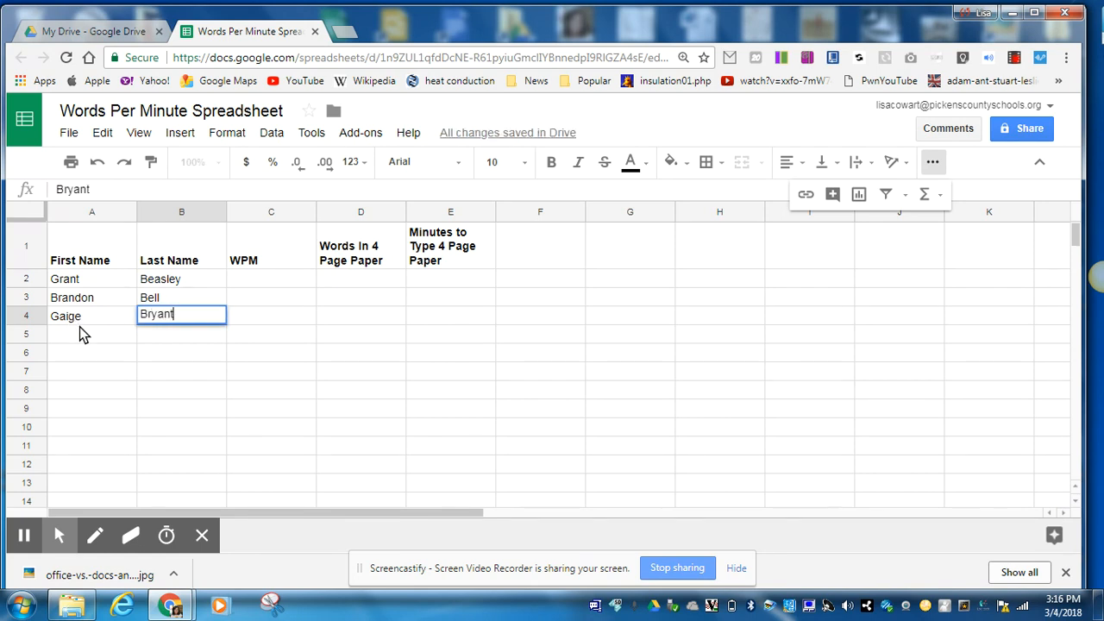
click(80, 320)
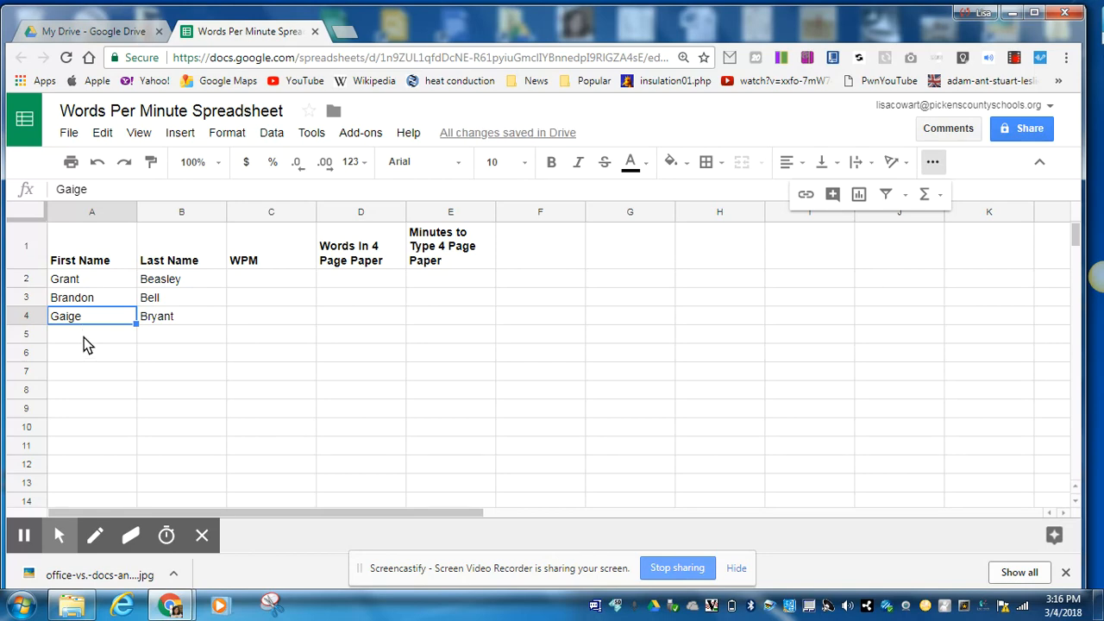
click(84, 338)
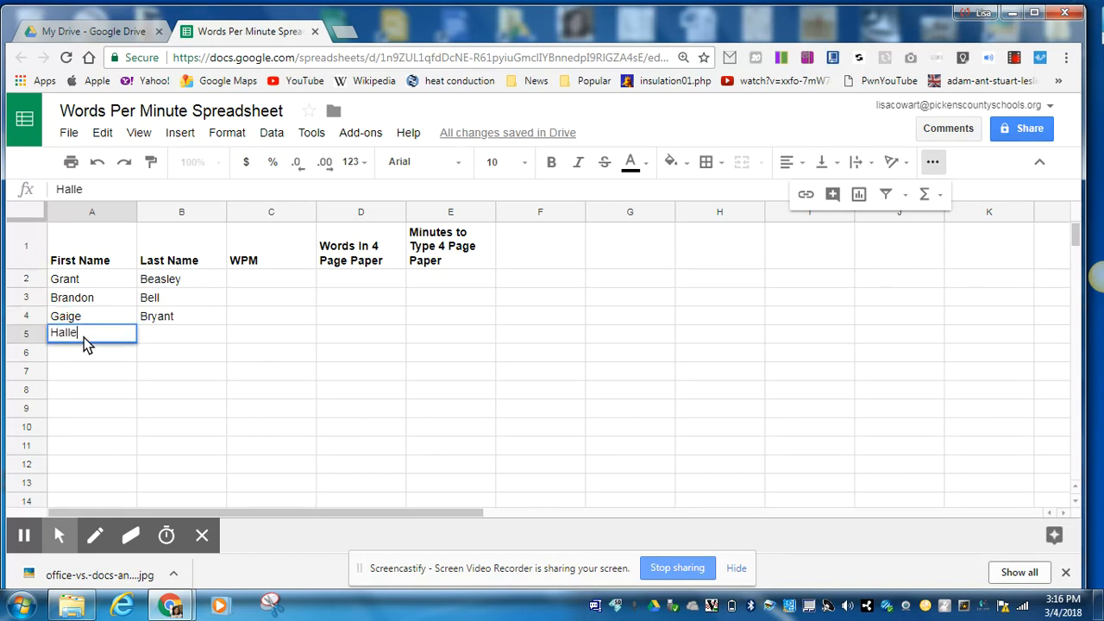
key(Tab)
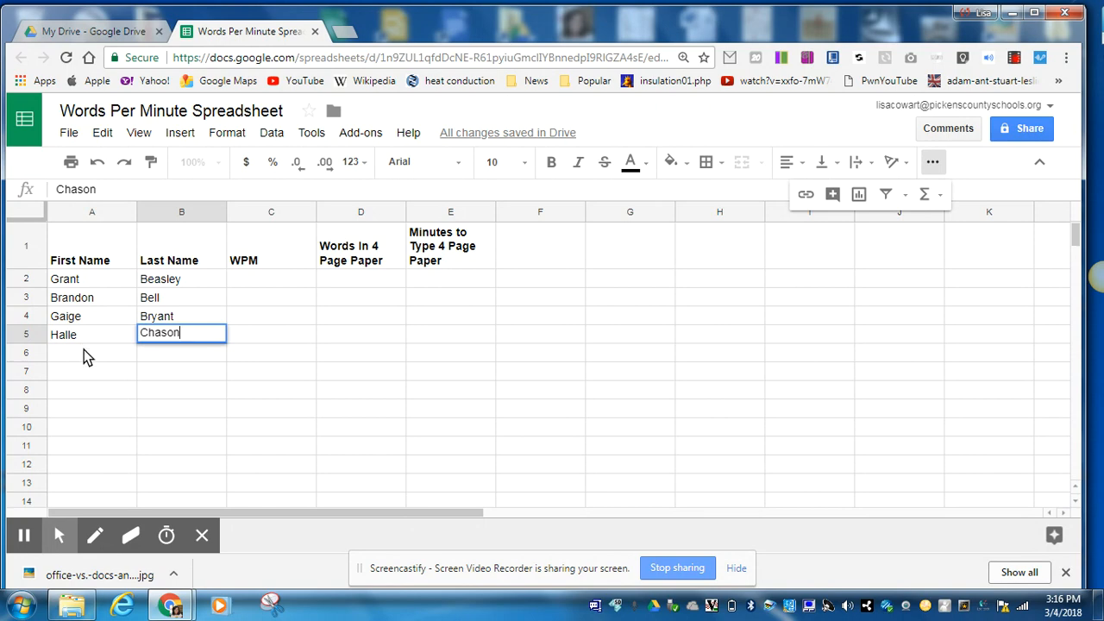
Enter the last two students' first and last names in rows 6 and 7.
click(84, 350)
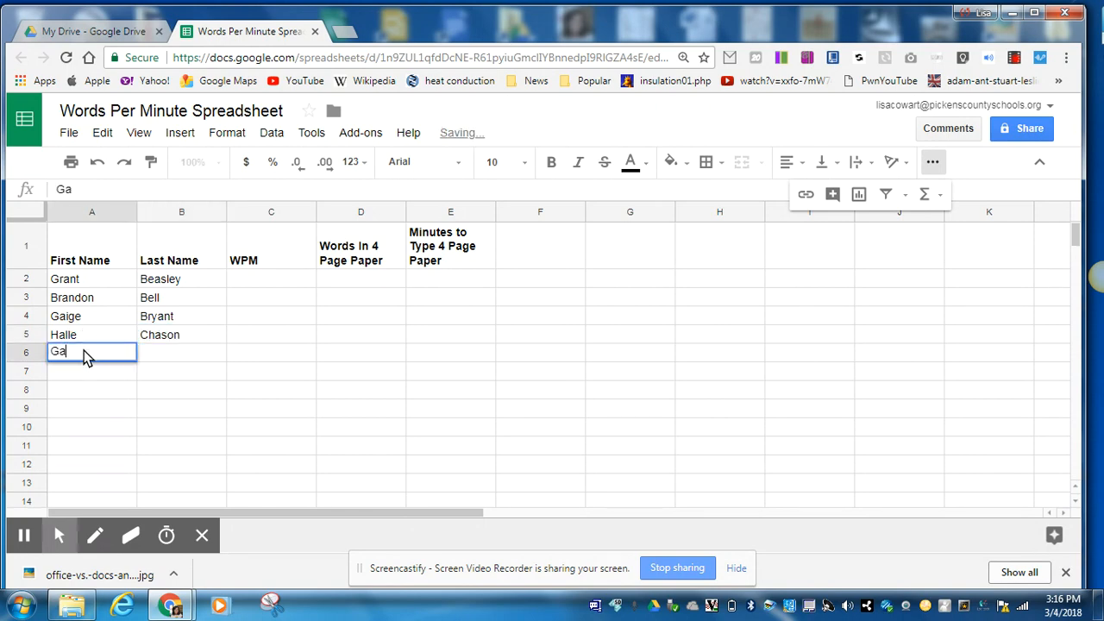
key(Tab)
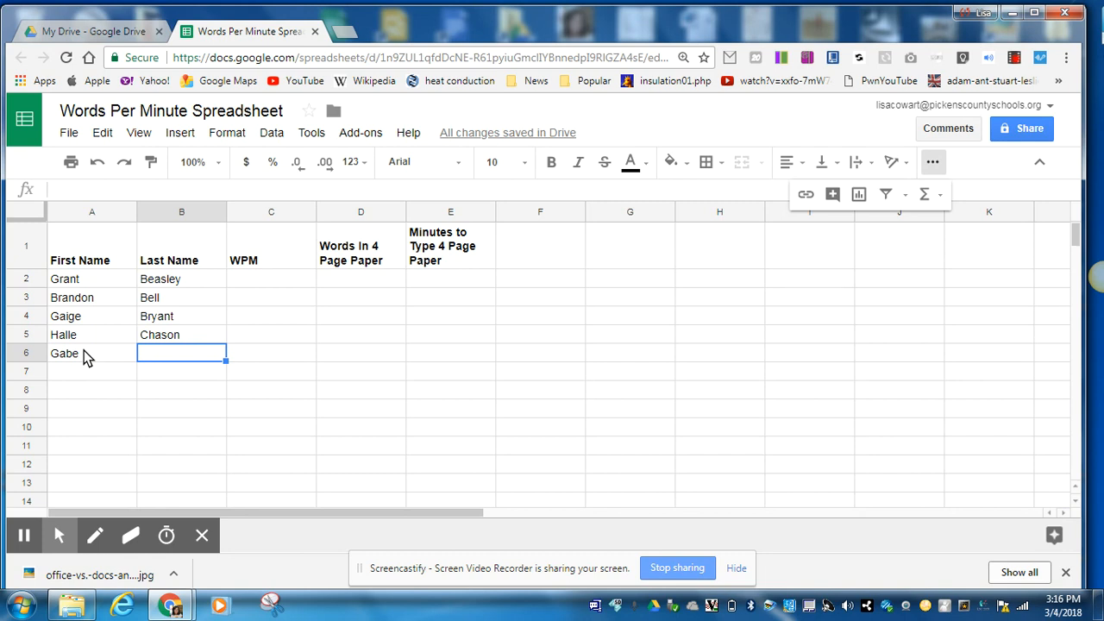
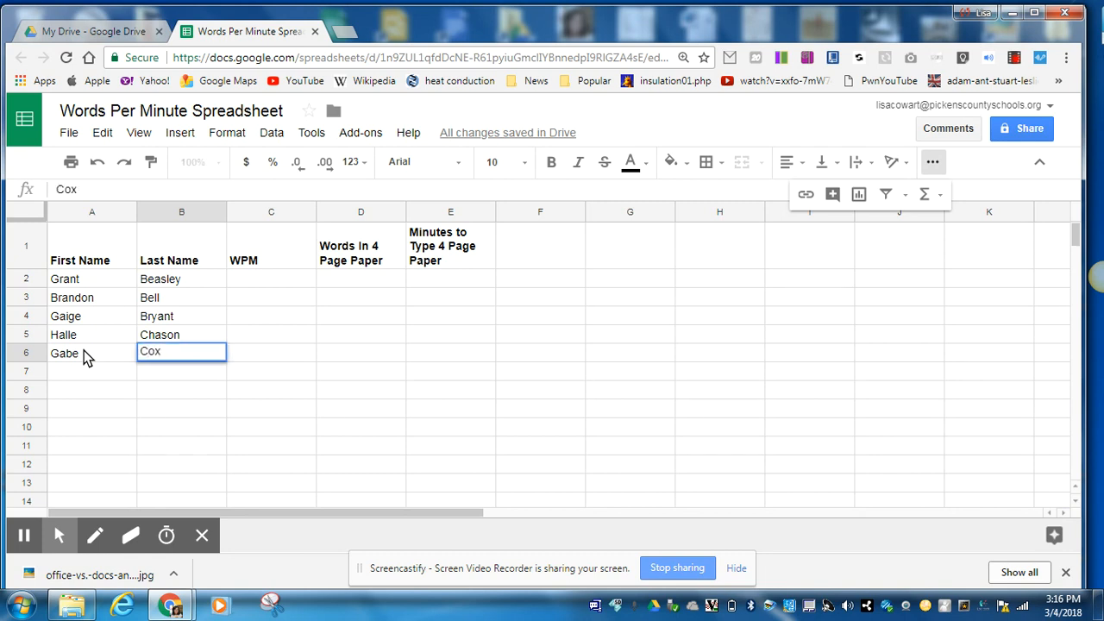
click(89, 372)
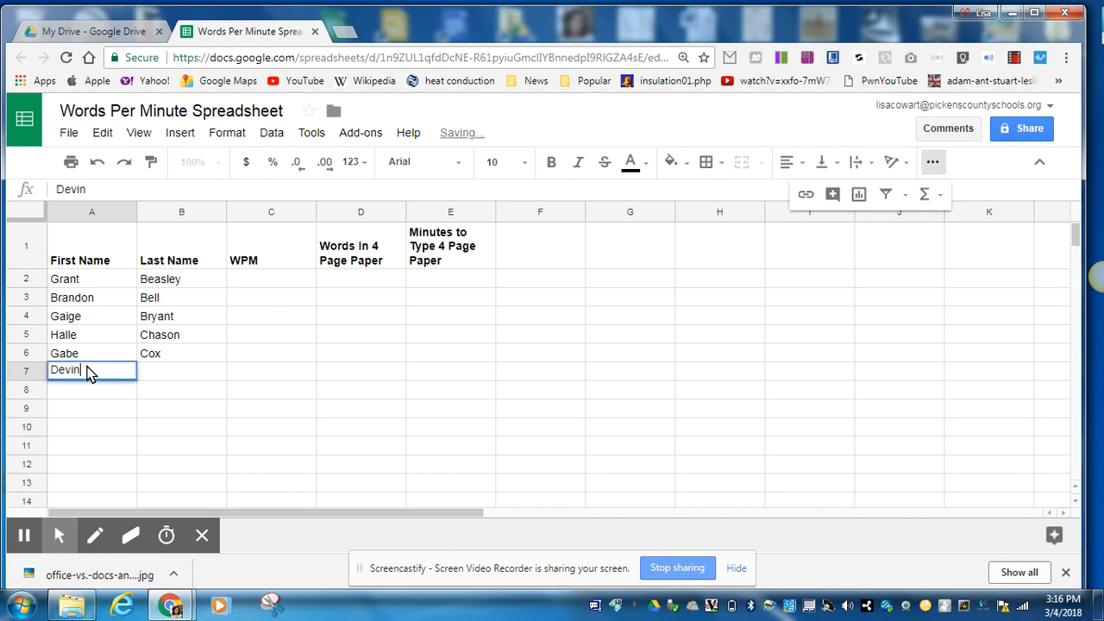
key(Tab)
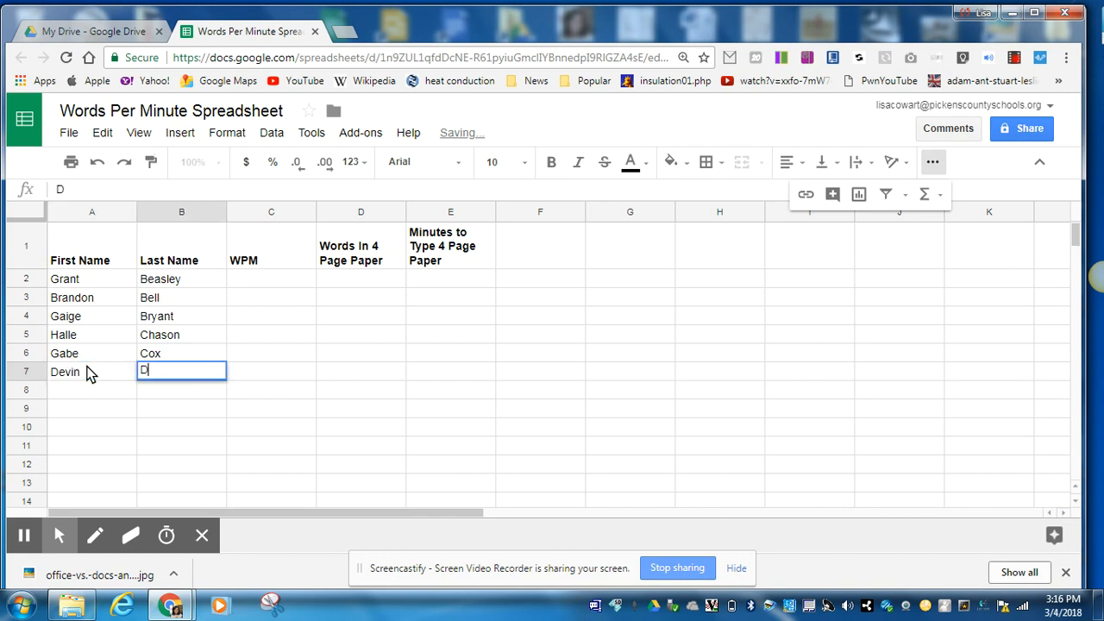
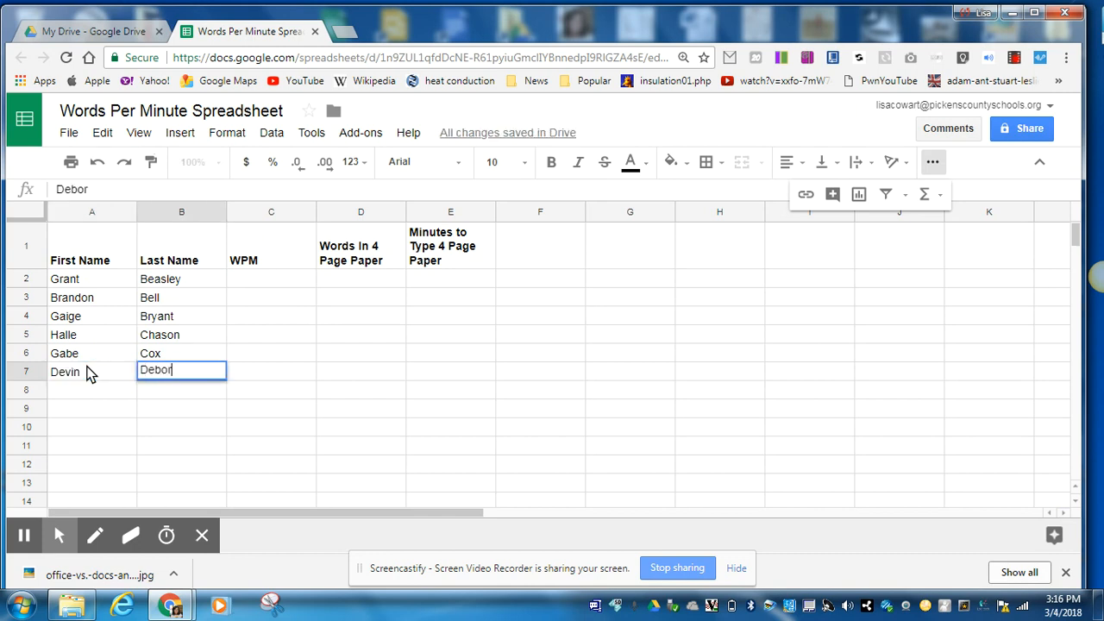
click(261, 276)
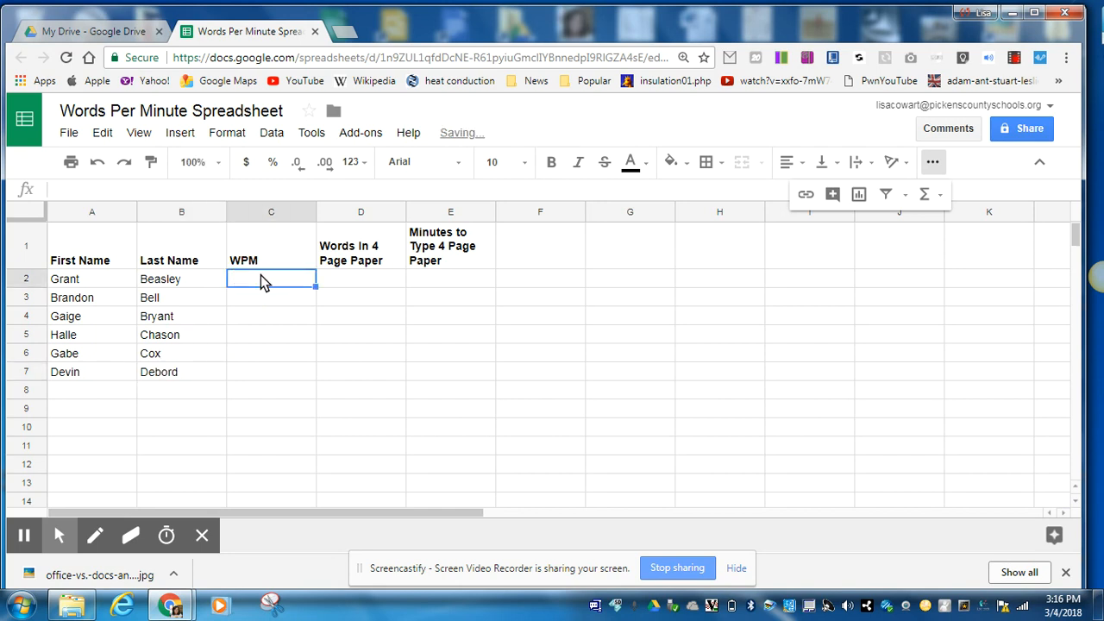
Enter WPM values 25, 40, 21, 6, 15 and 23 down C2:C7.
text(25)
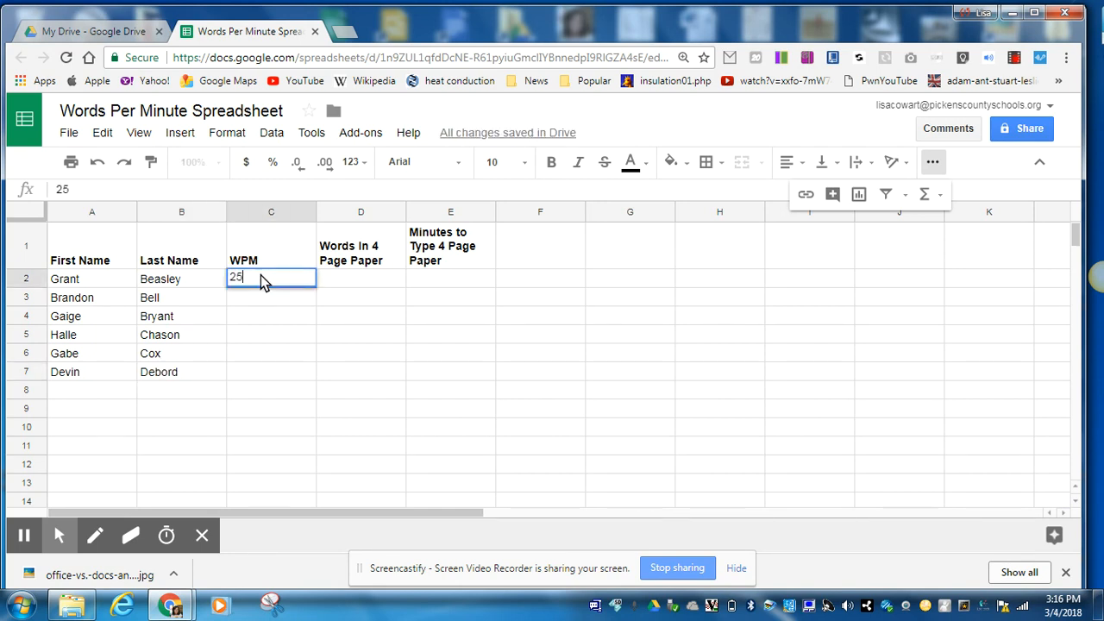
click(256, 293)
text(40)
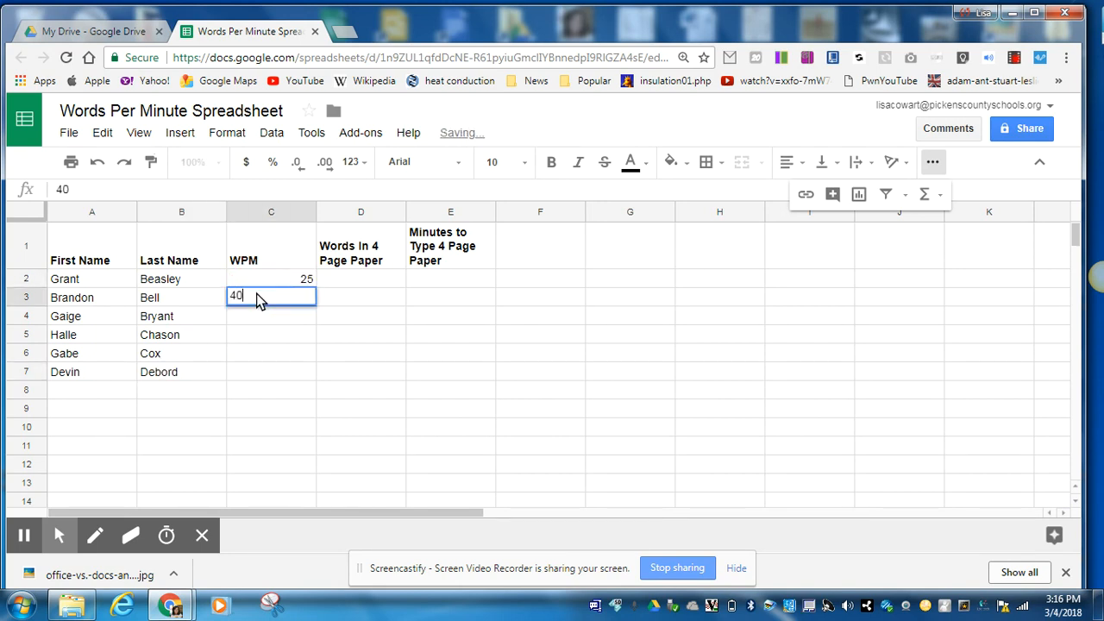
click(264, 321)
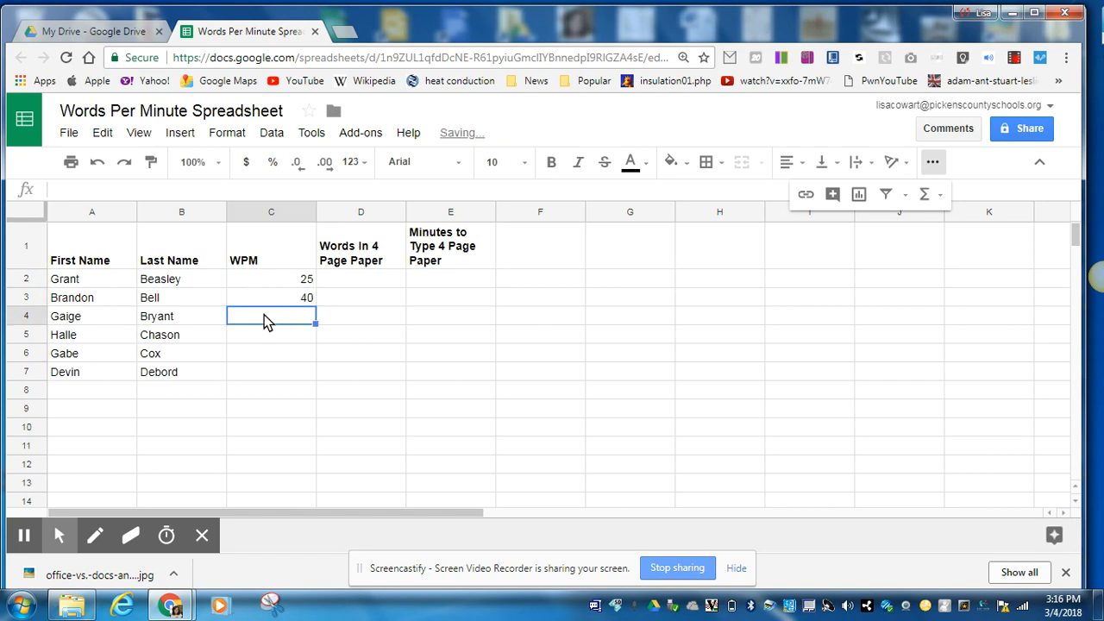
text(21)
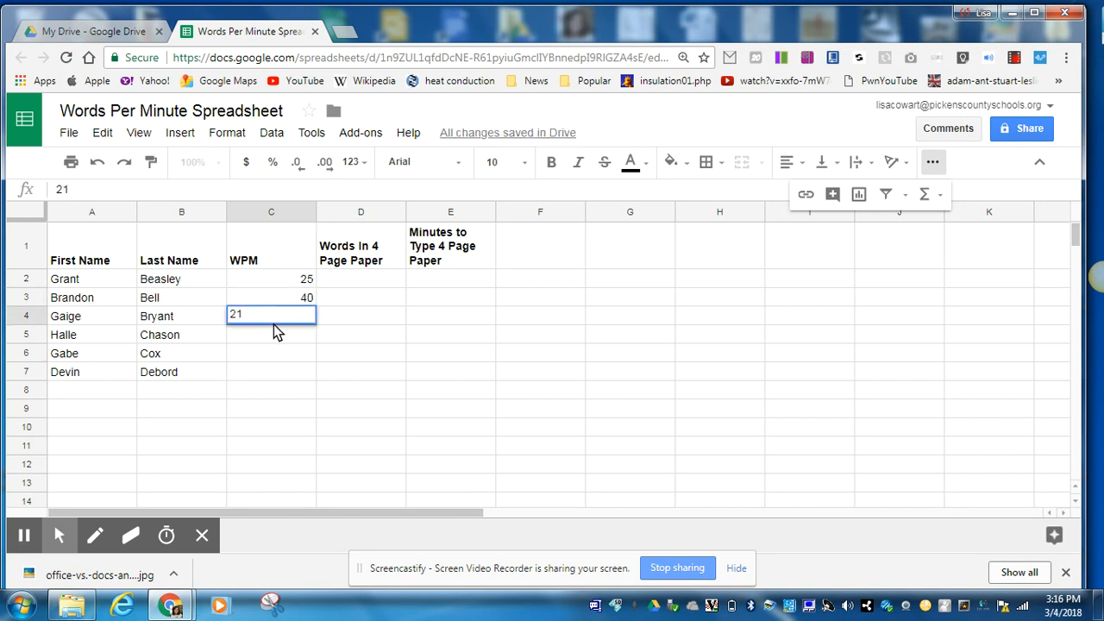
click(272, 336)
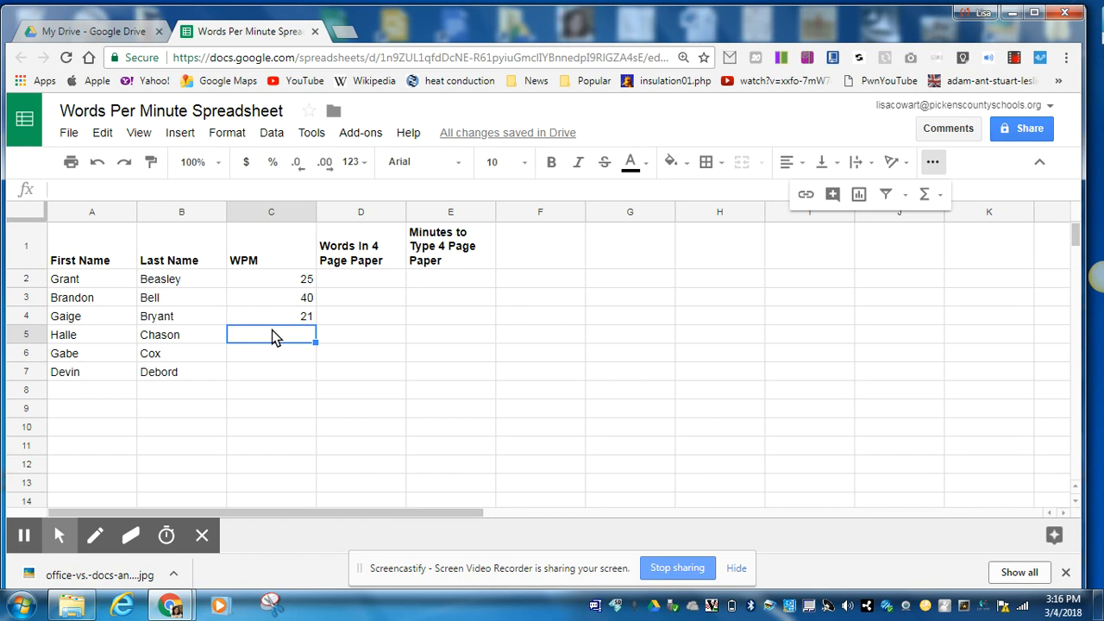
text(6)
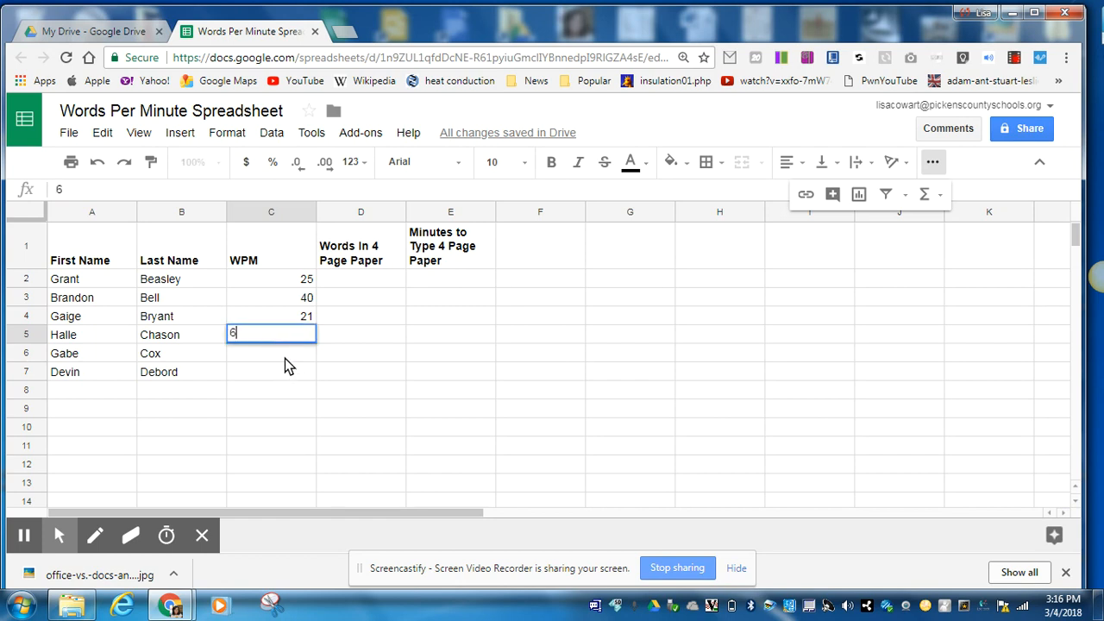
click(285, 358)
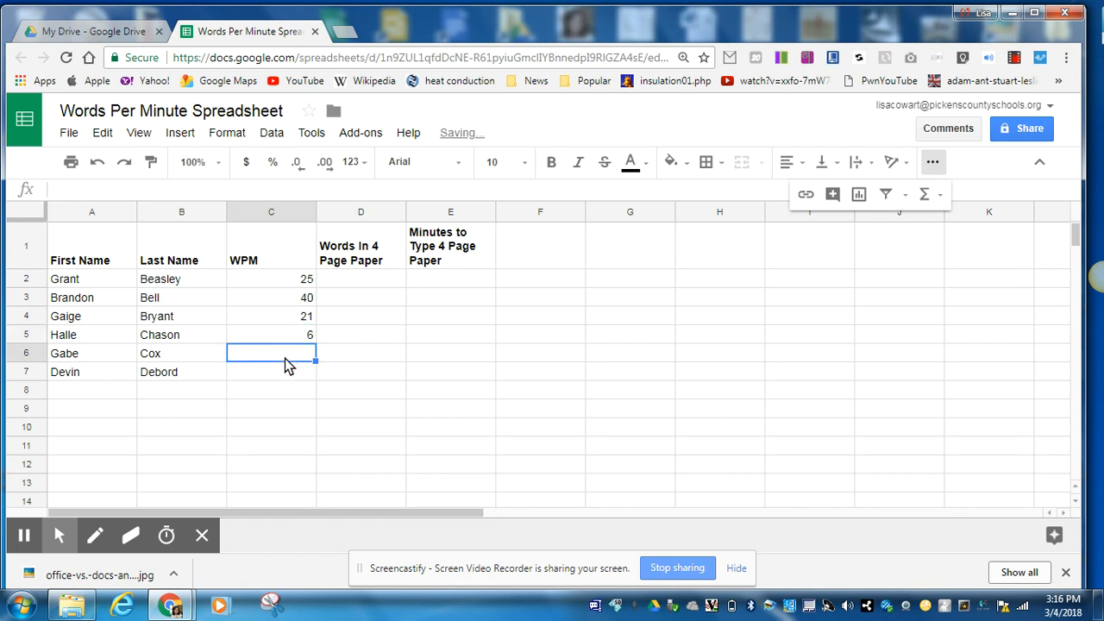
text(15)
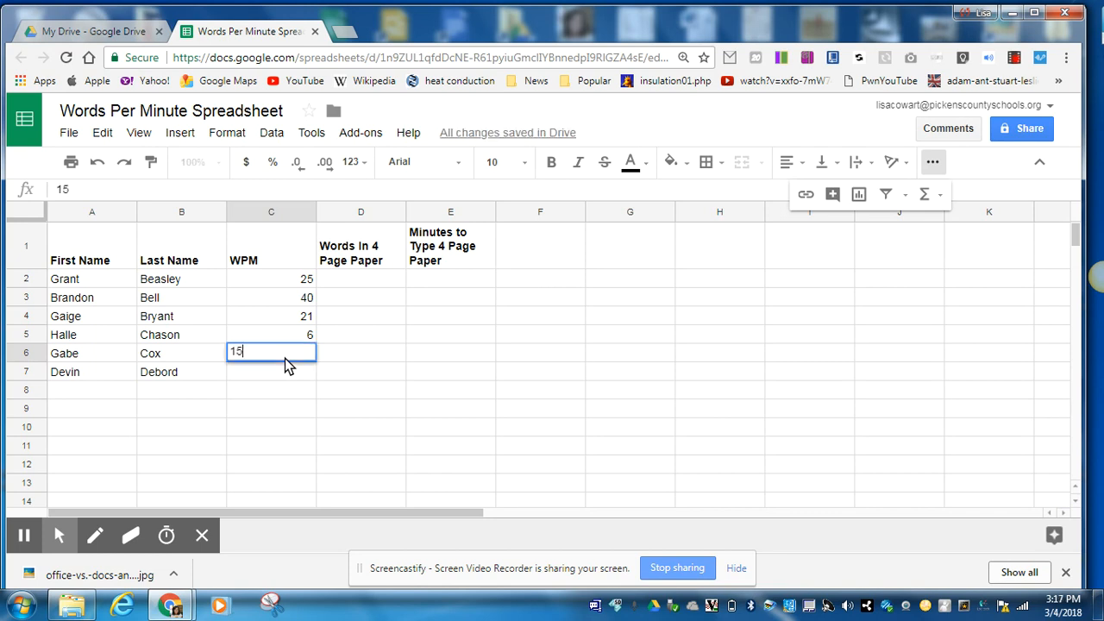
click(288, 373)
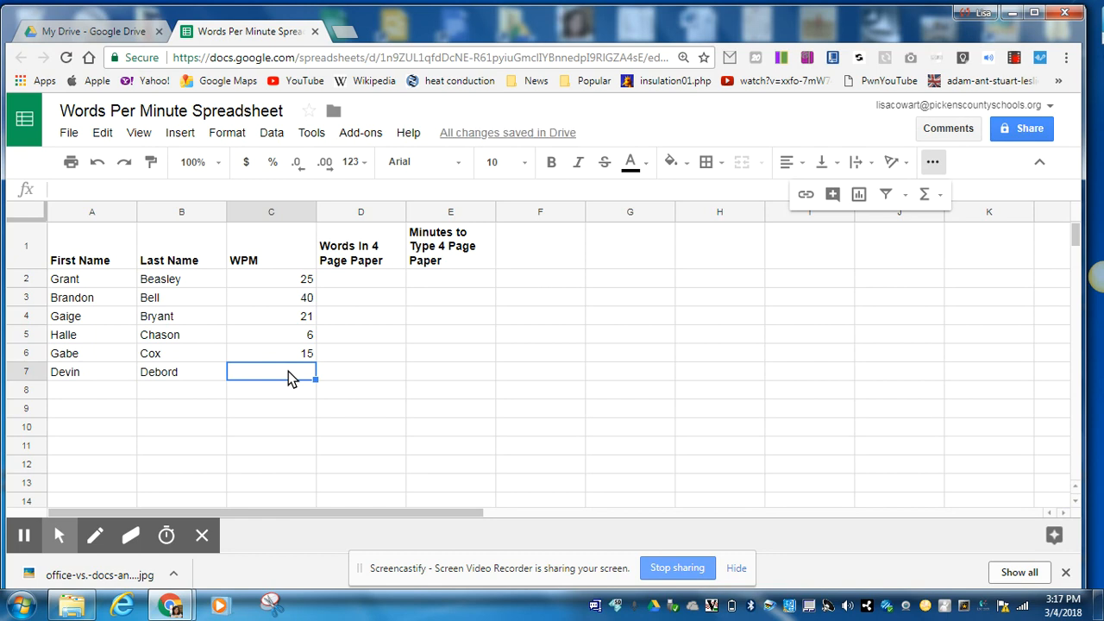
text(23)
click(359, 285)
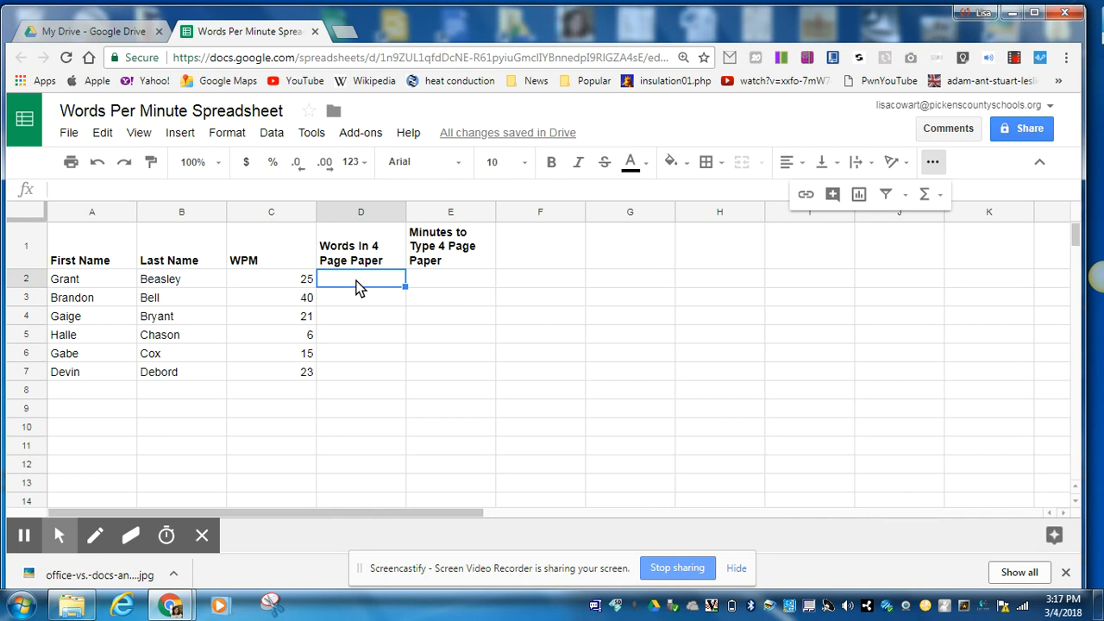
Type 1300 in D2 and fill it down through D7.
text(1300)
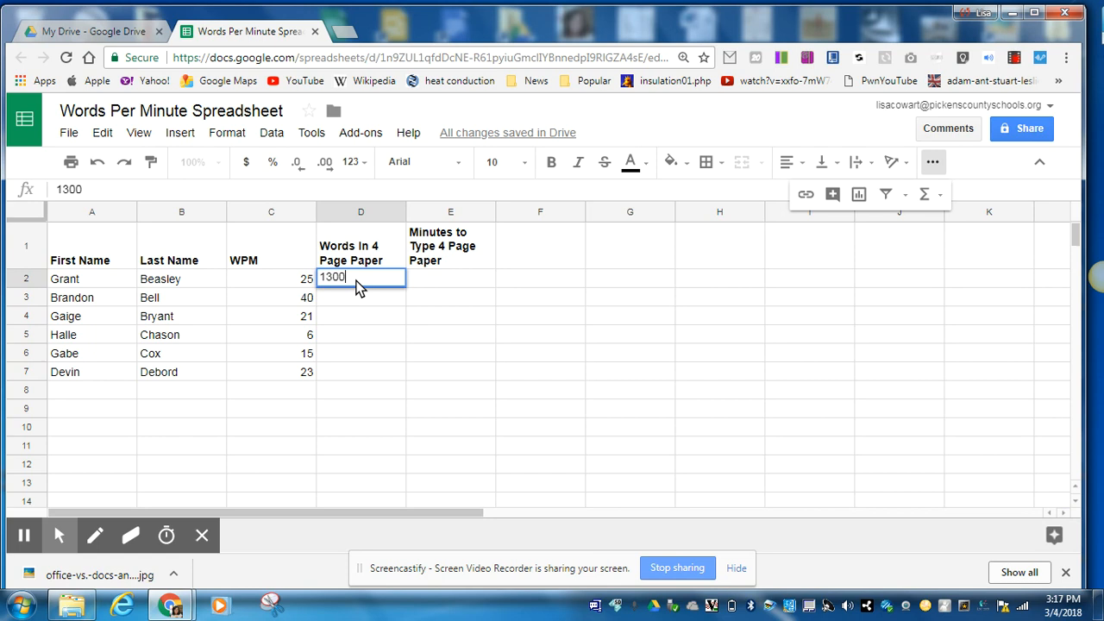
click(361, 299)
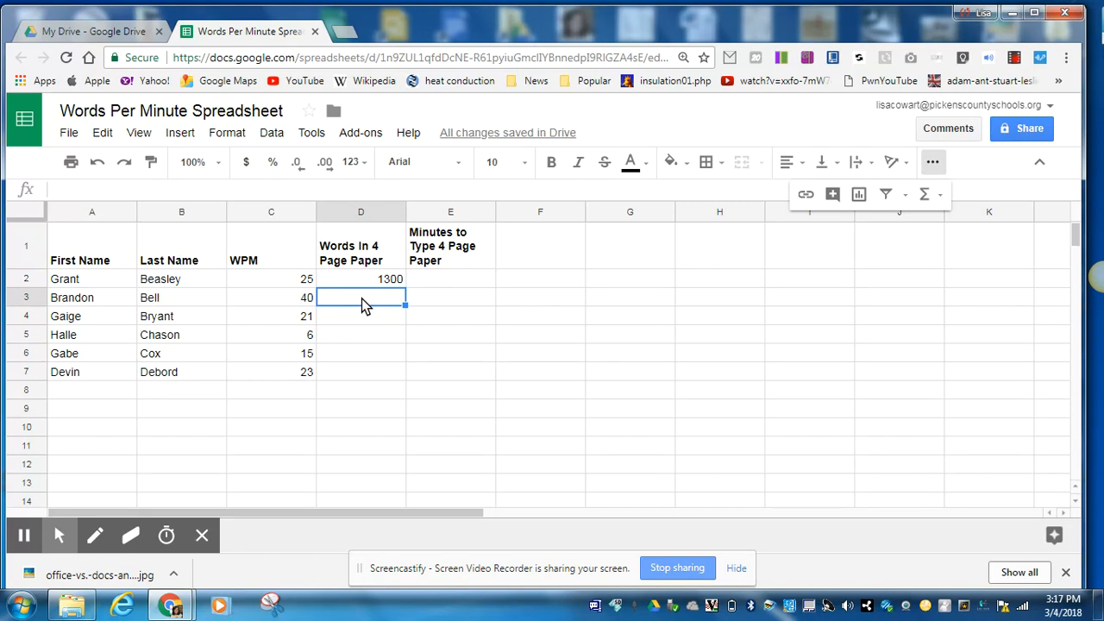
click(380, 314)
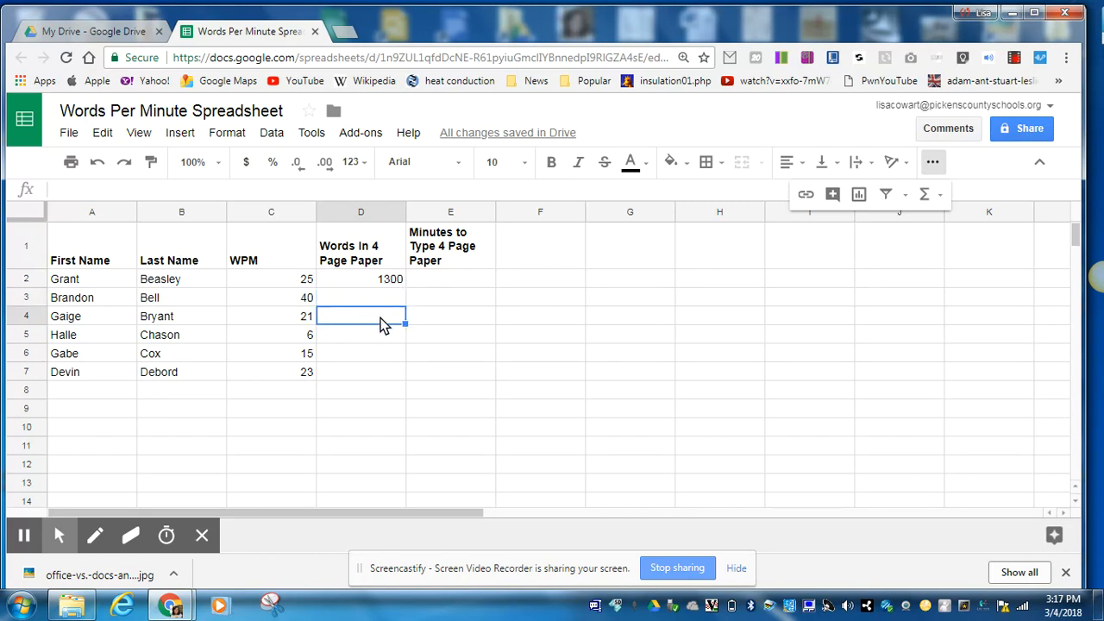
click(380, 335)
click(387, 297)
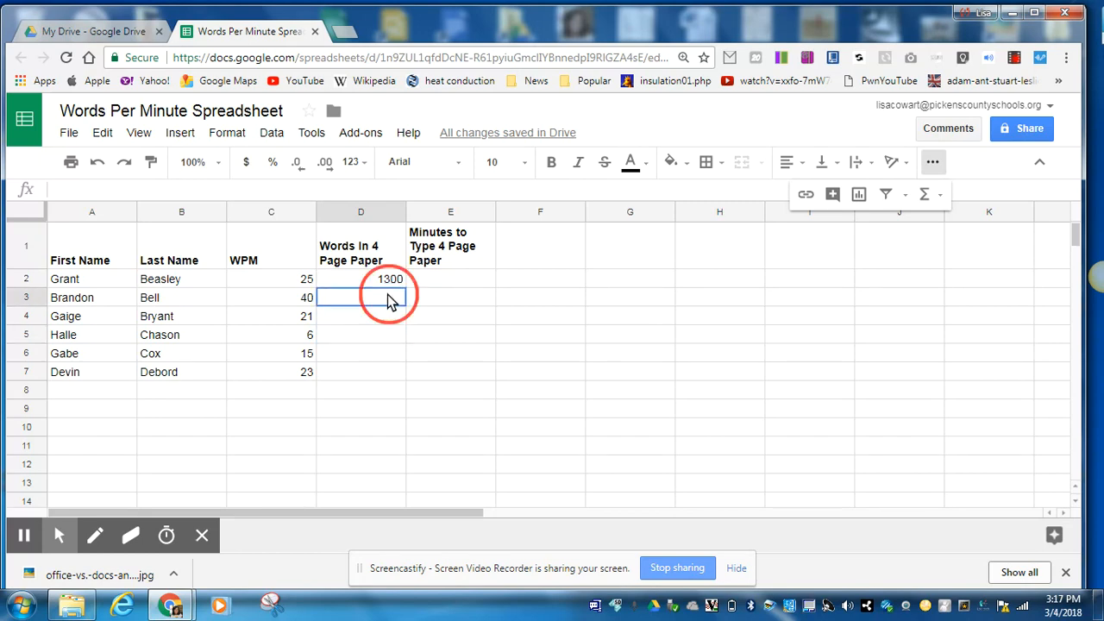
click(388, 282)
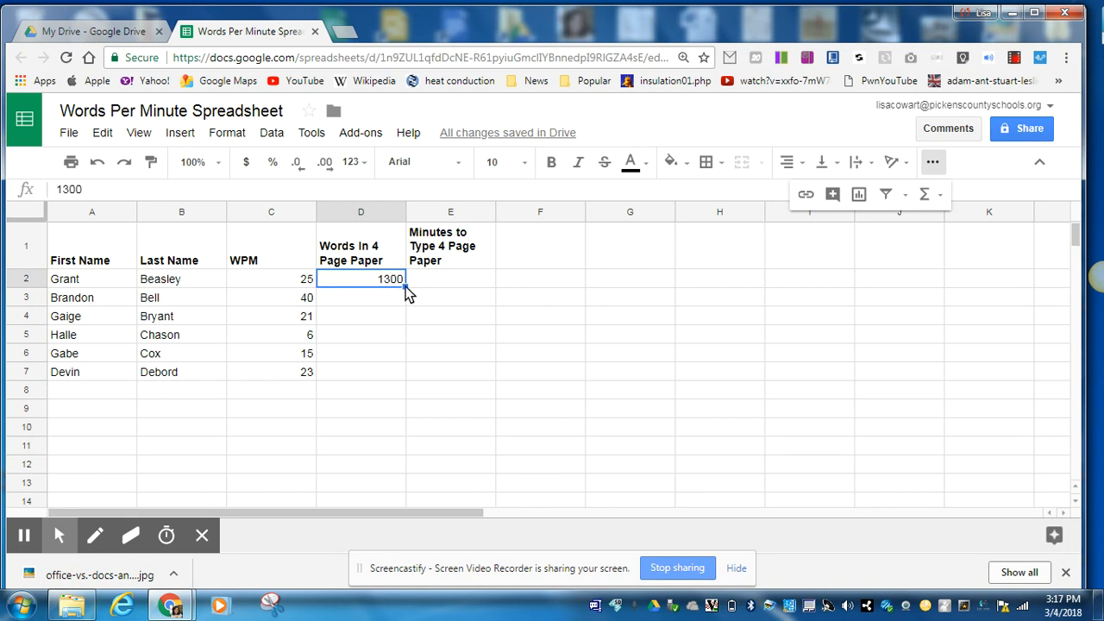
drag(407, 292, 406, 376)
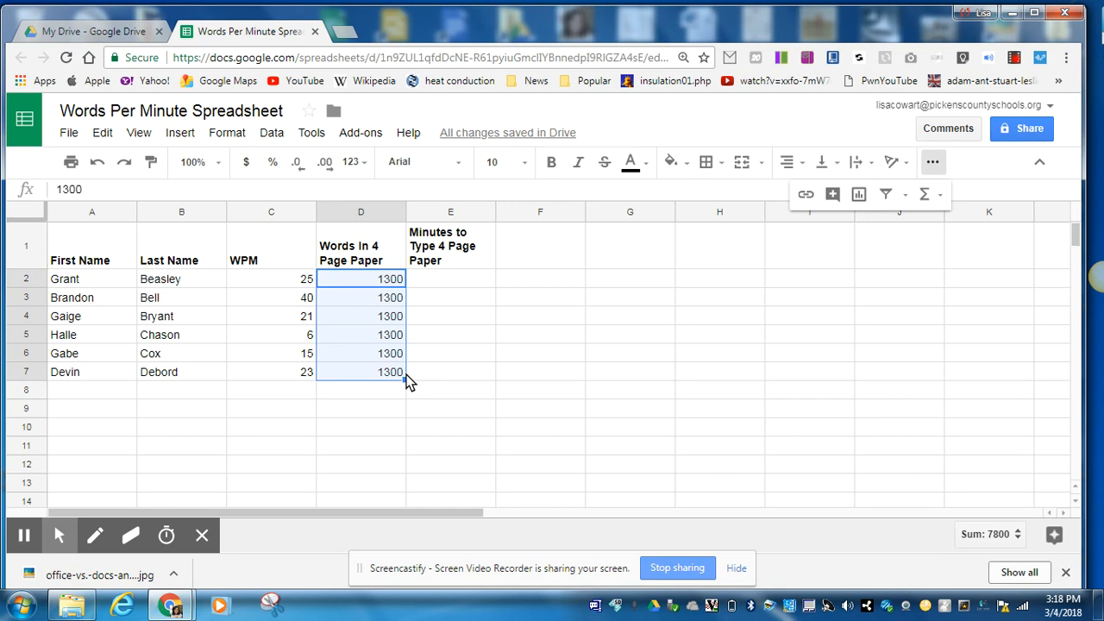
Enter the trial formula =1300/25 in cell E2.
click(452, 281)
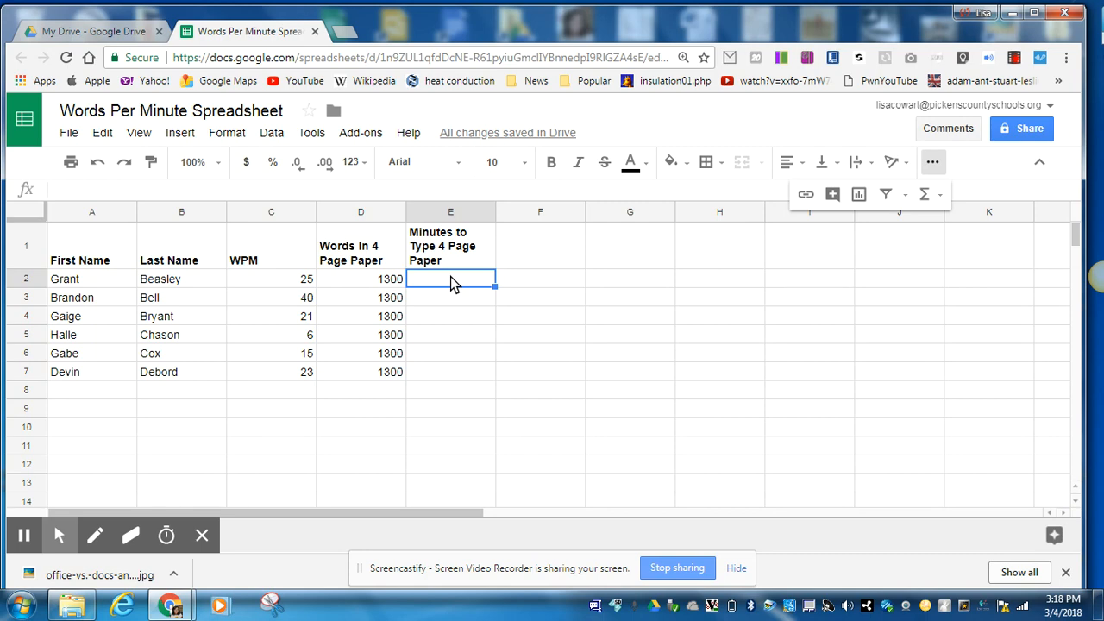
text(=)
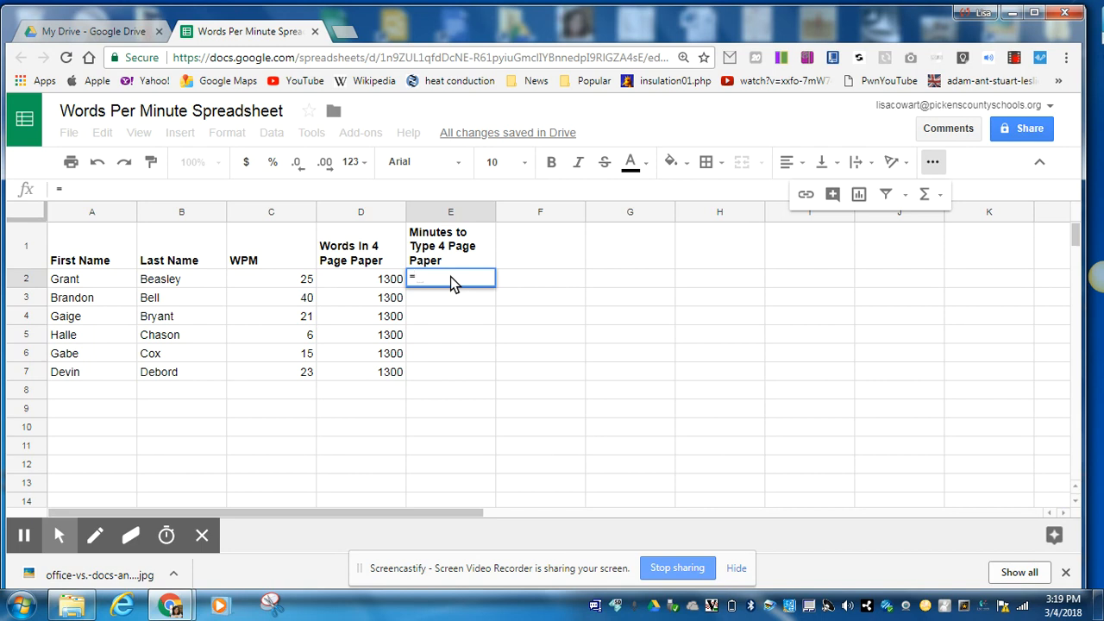
text(1300)
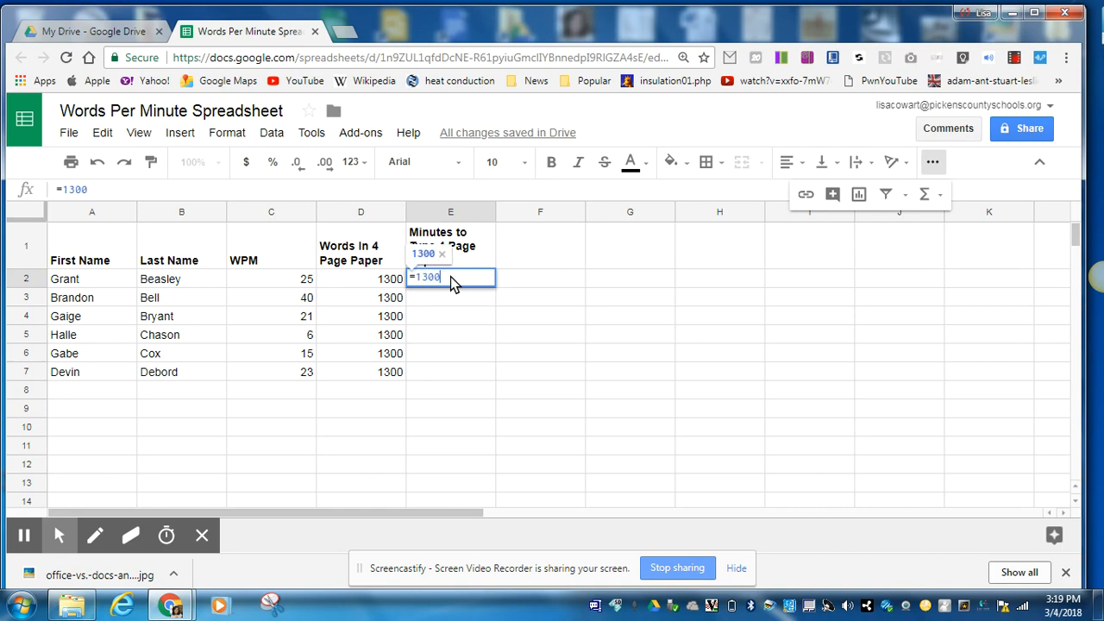
text(/25)
key(Return)
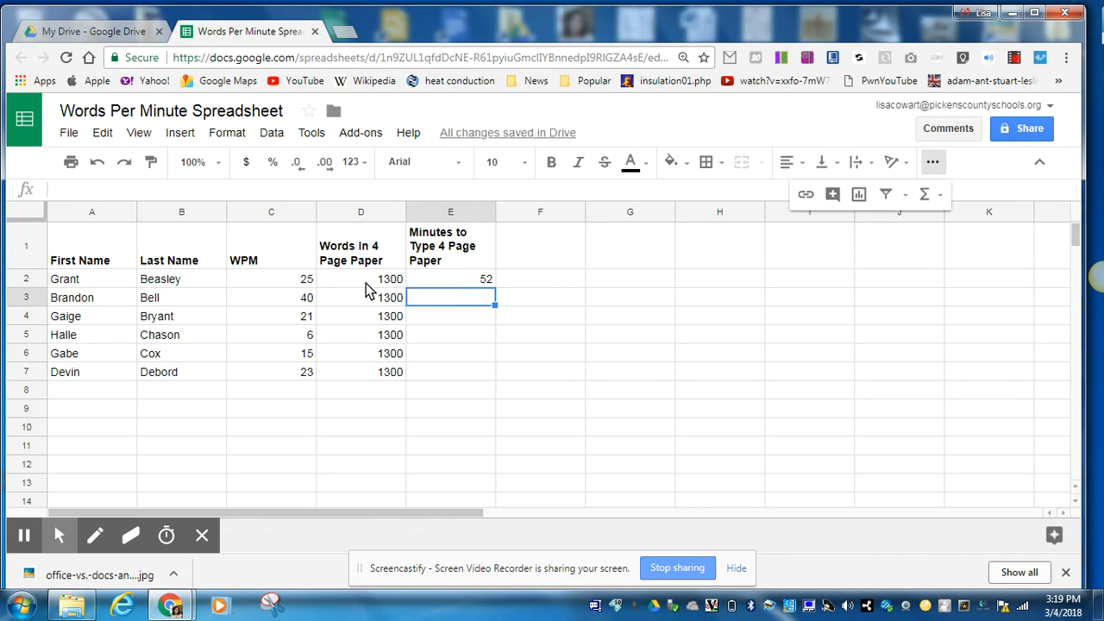
Clear E2's hard-coded formula and start a new formula with '='.
click(460, 281)
key(Delete)
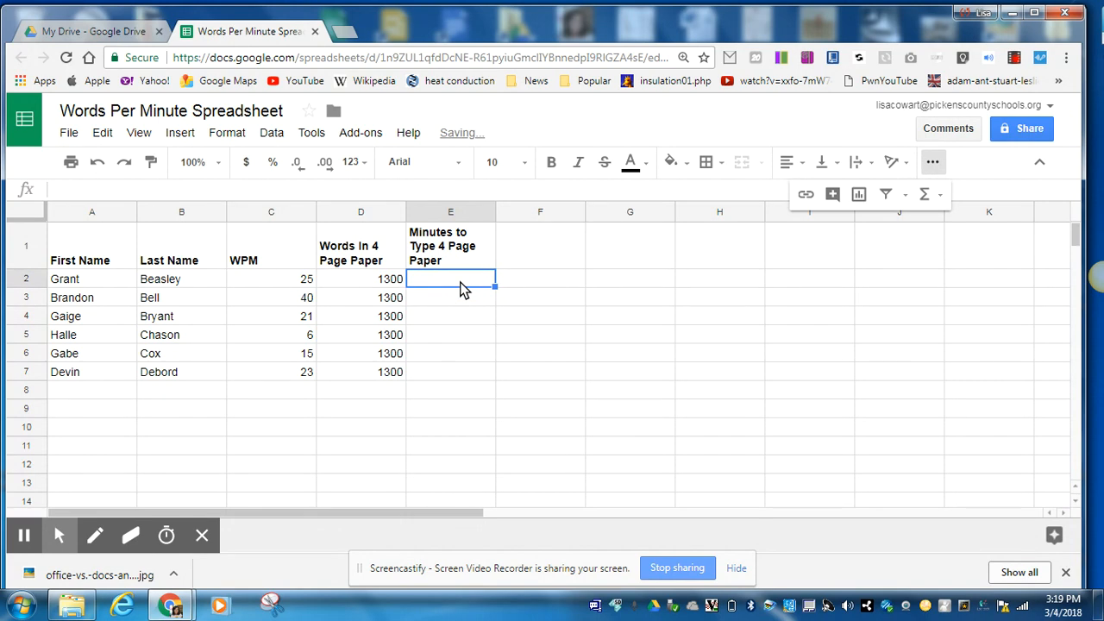
text(=)
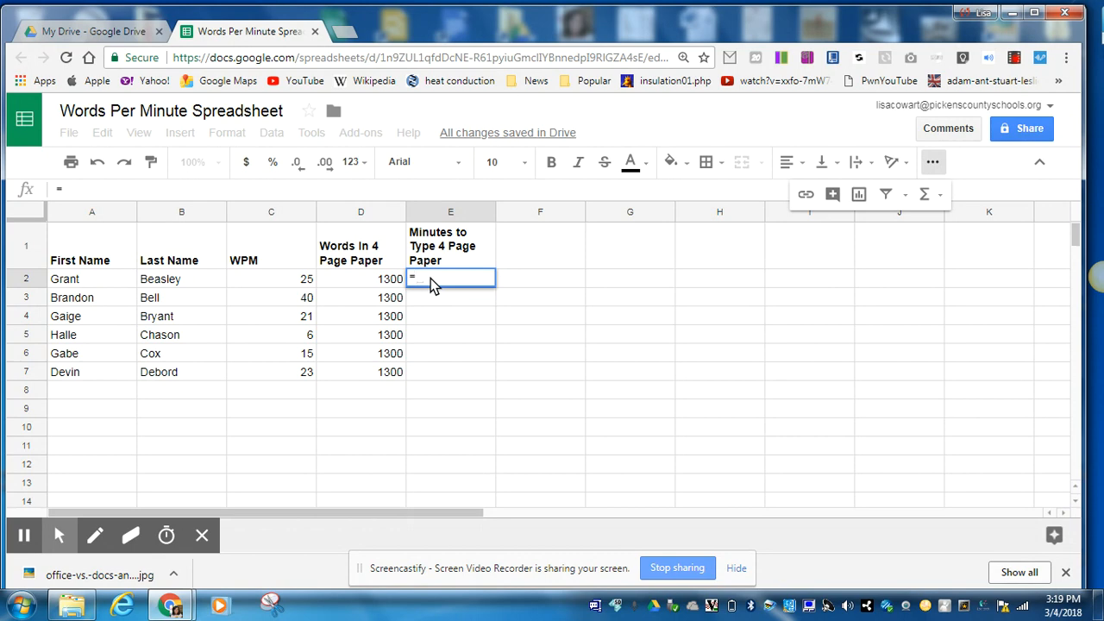
Complete E2 as =D2/C2 so the first student's minutes show 52.
click(371, 286)
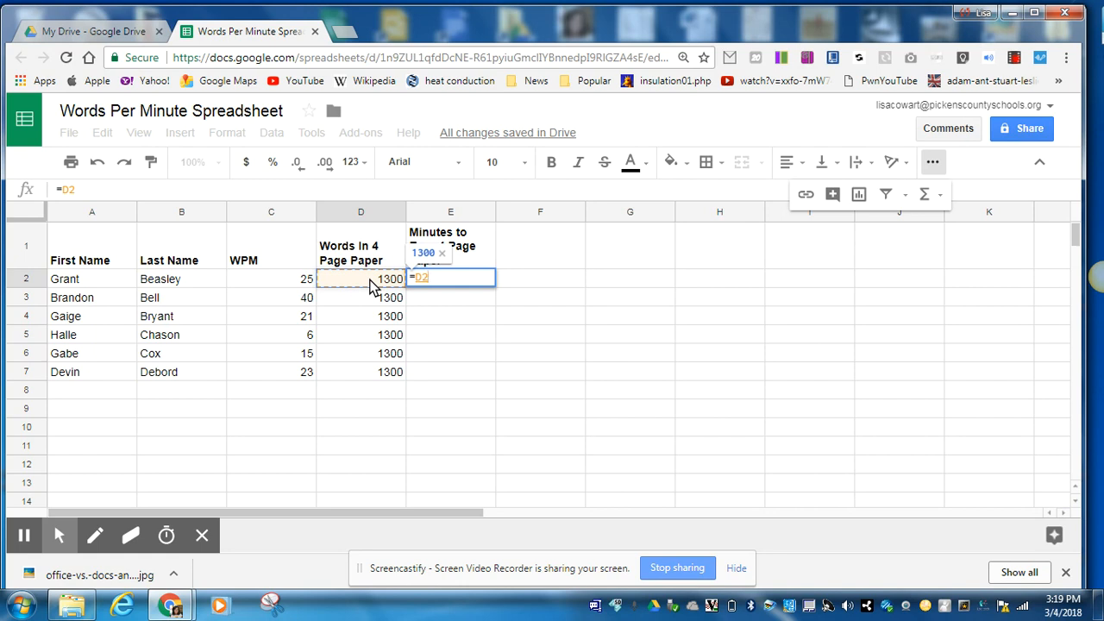
text(/)
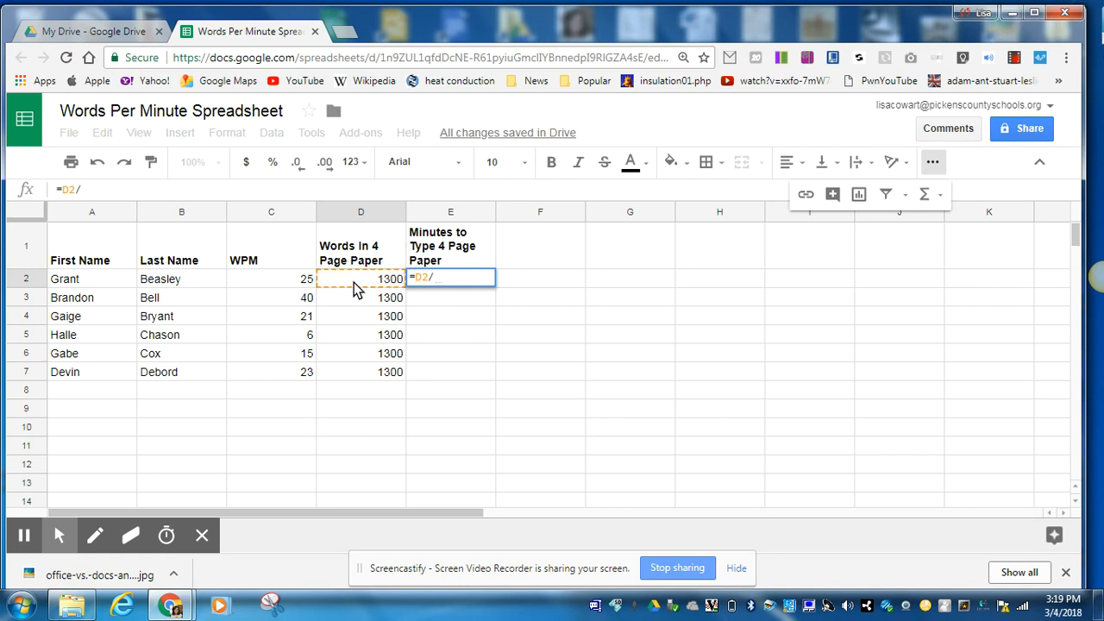
click(273, 278)
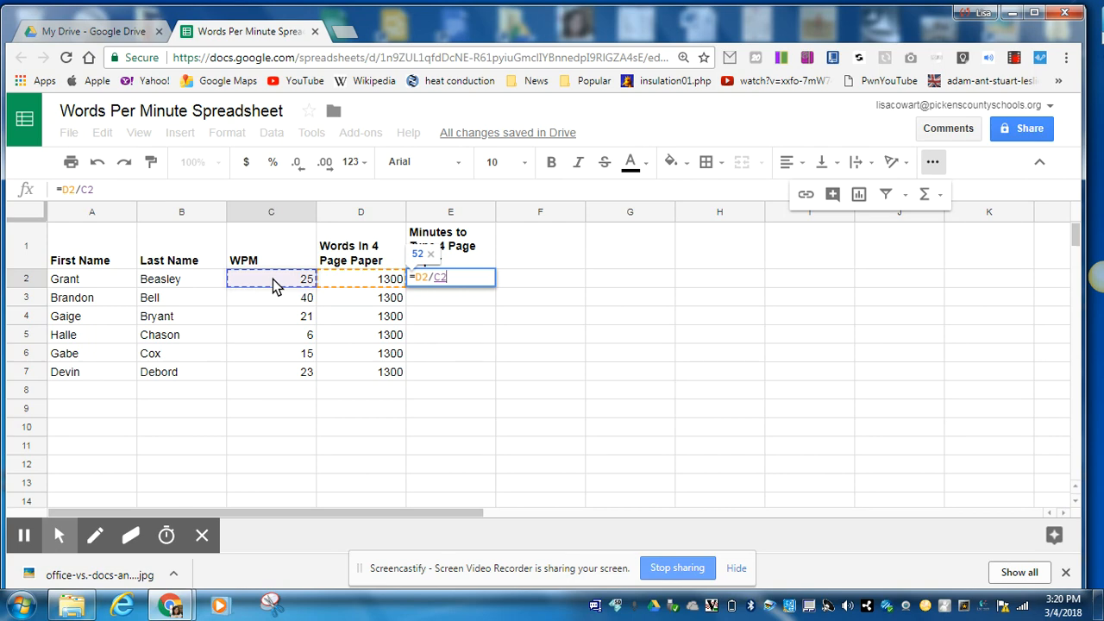
key(Return)
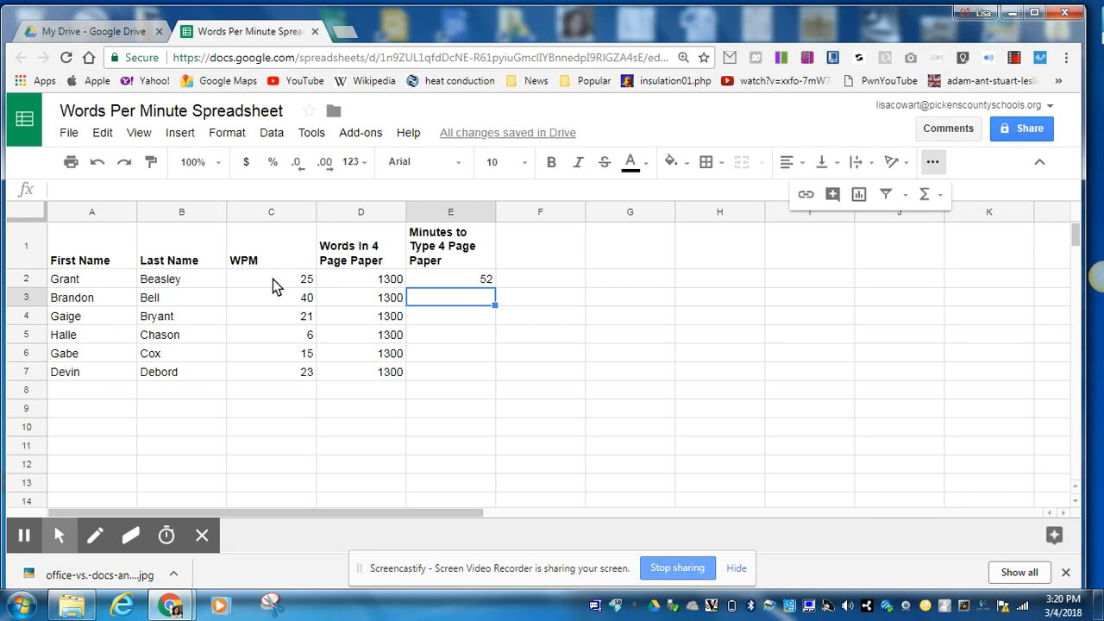
click(437, 282)
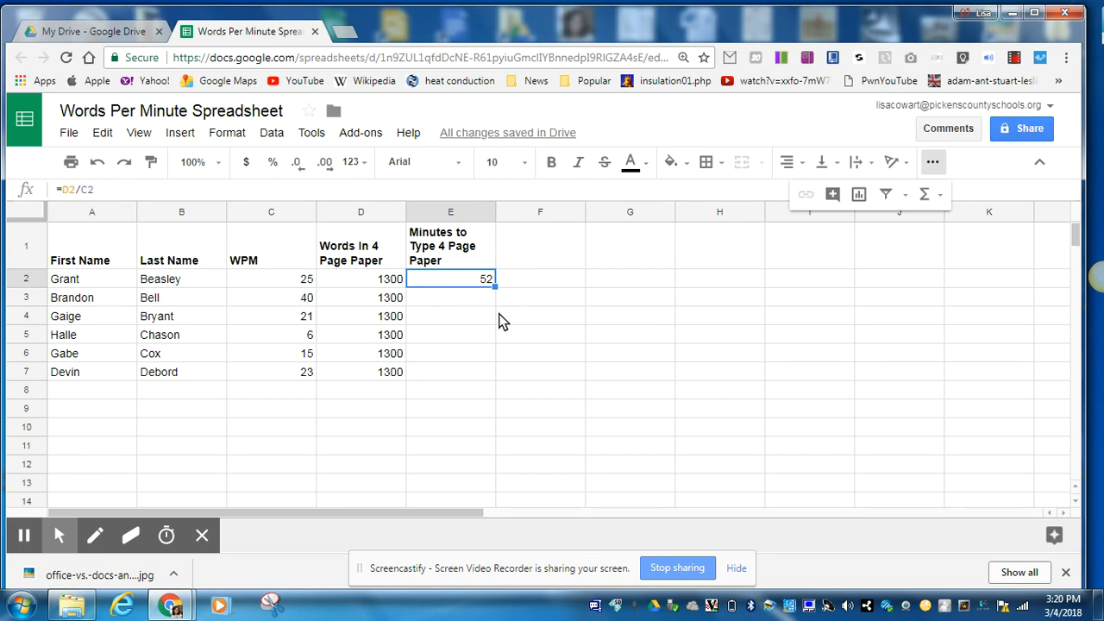
click(469, 297)
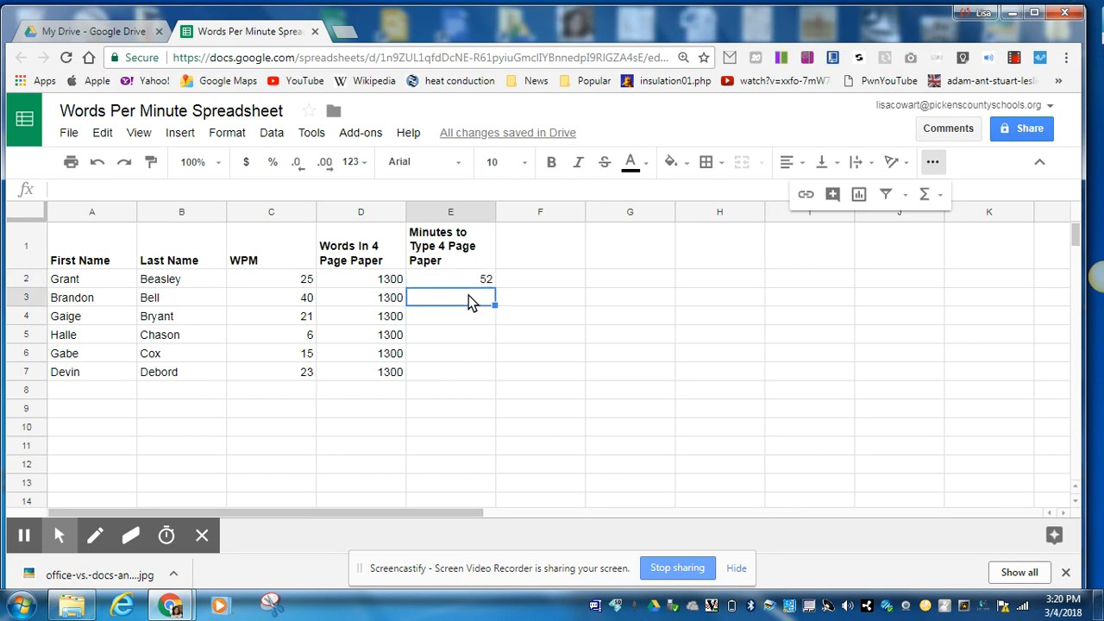
Enter =D3/C3 in E3, giving 32.5 minutes for the second student.
text(=)
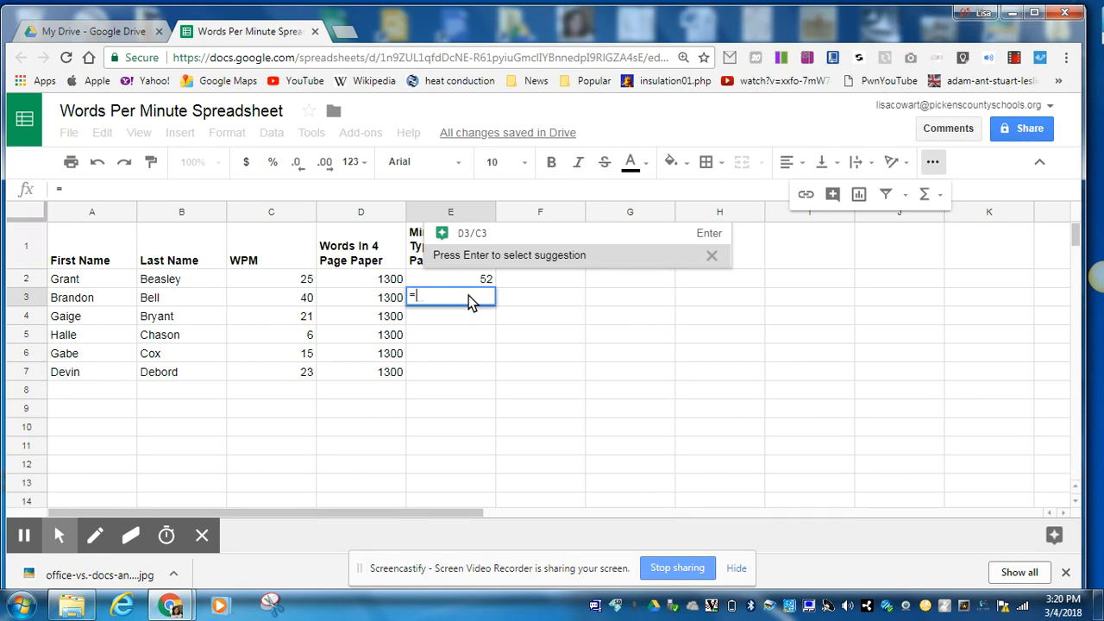
click(372, 304)
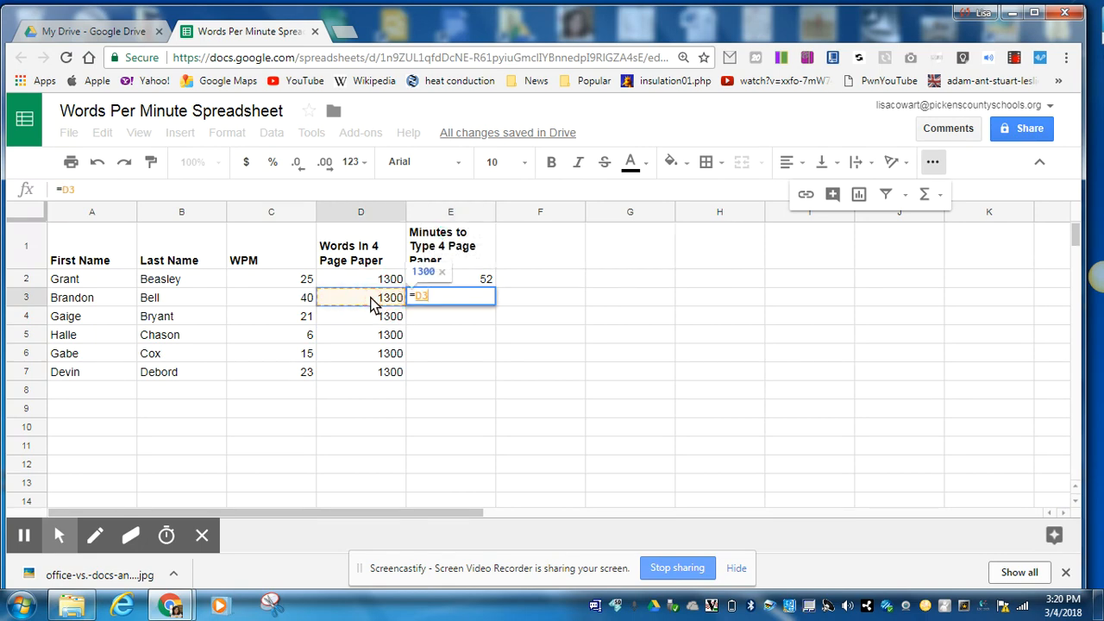
text(/)
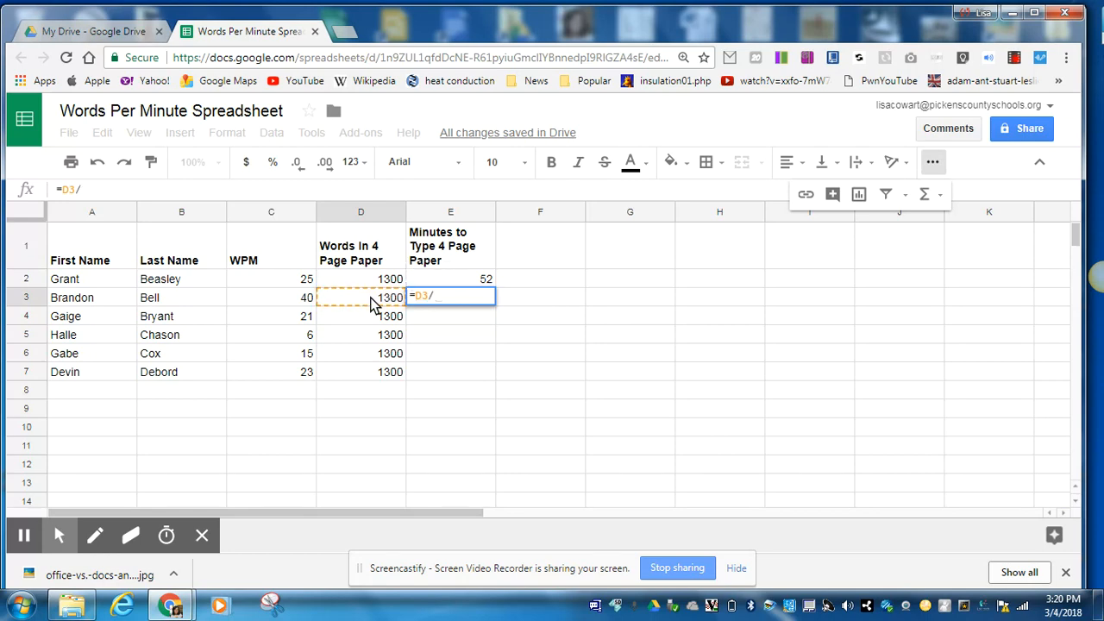
click(285, 295)
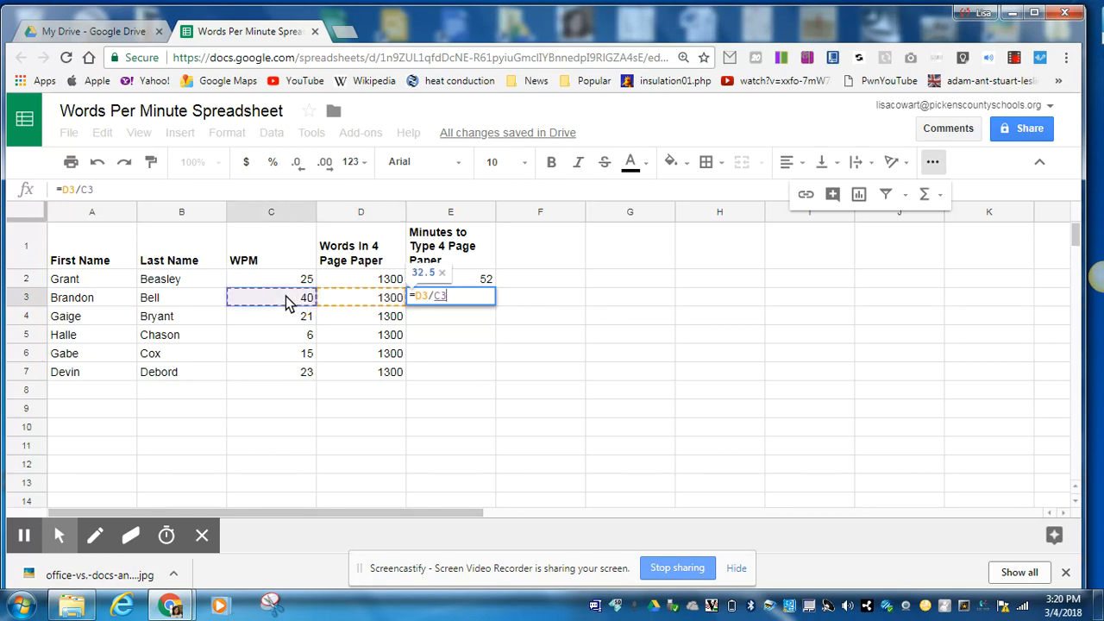
key(Return)
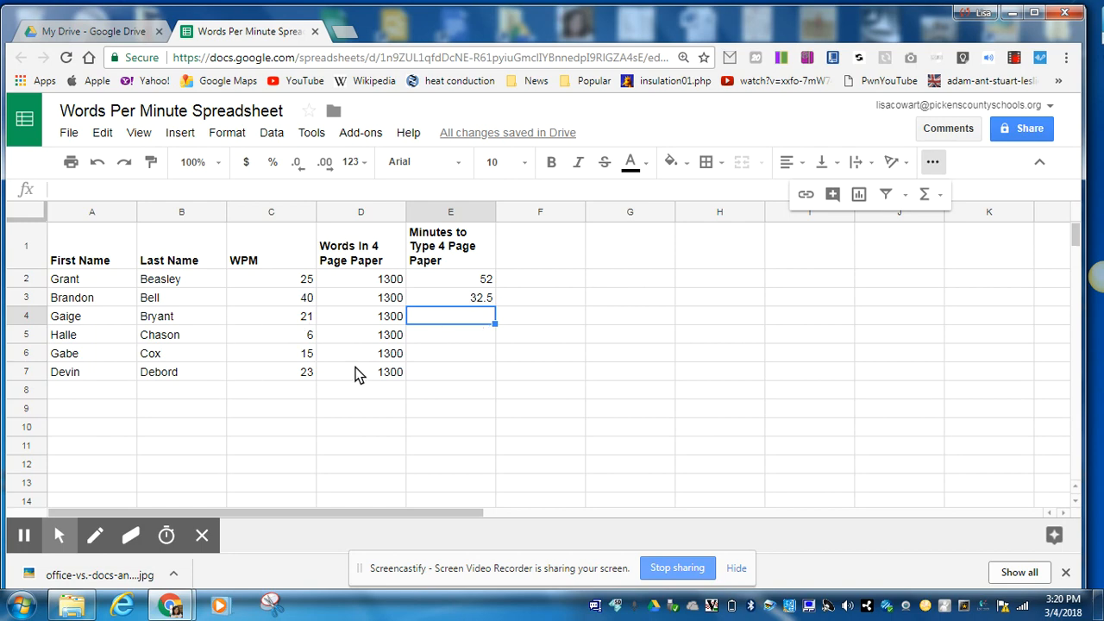
click(453, 297)
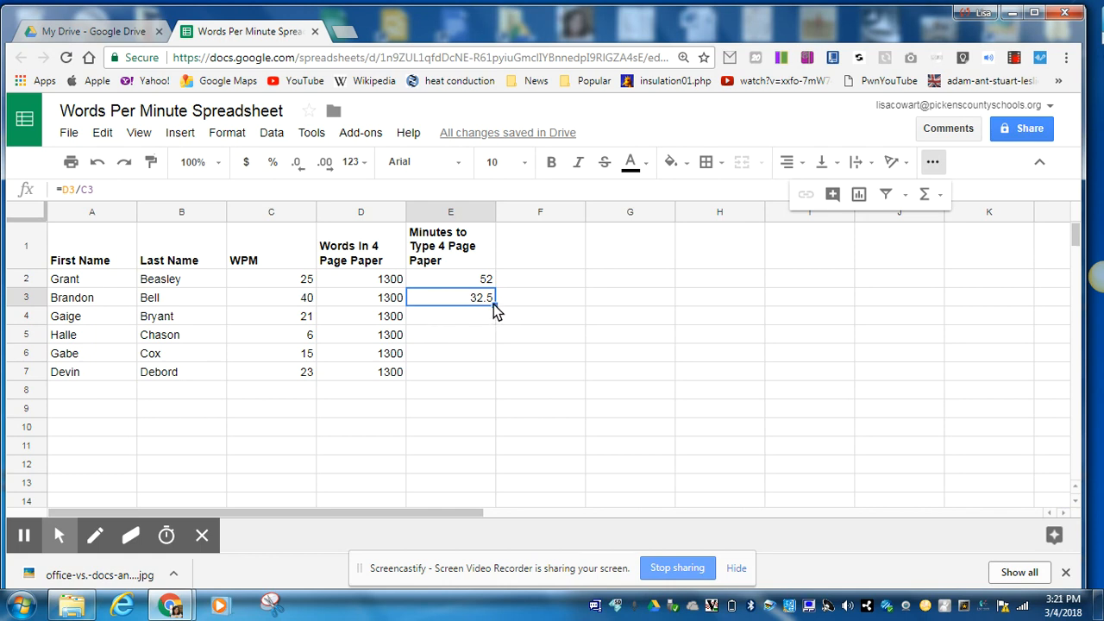
Copy the E3 formula down through E7 so all six students have minutes.
drag(493, 303, 493, 368)
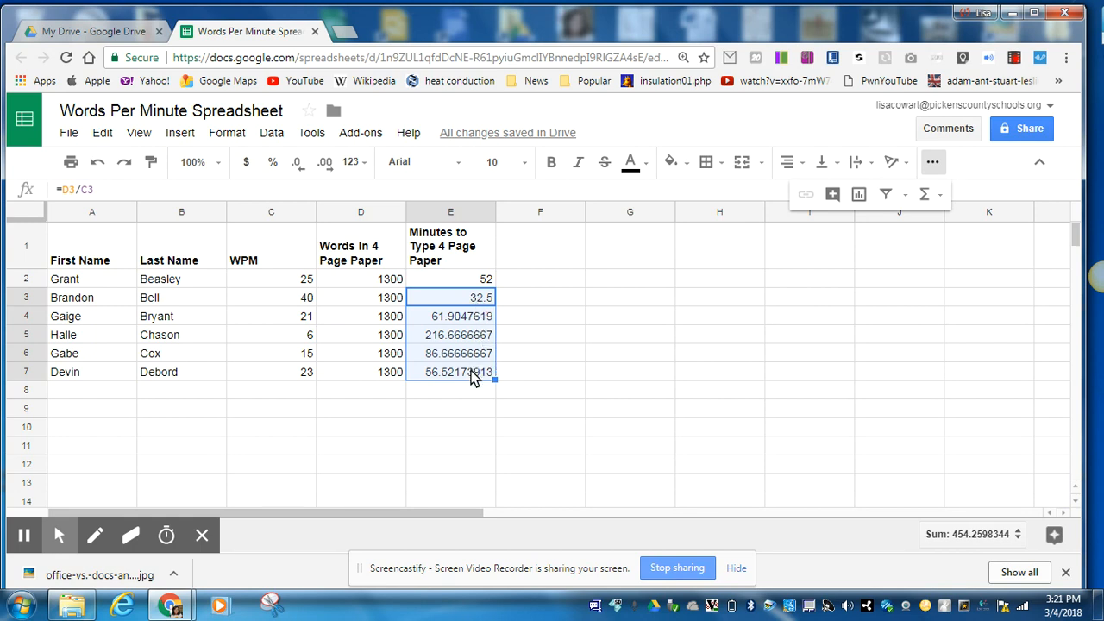
click(430, 213)
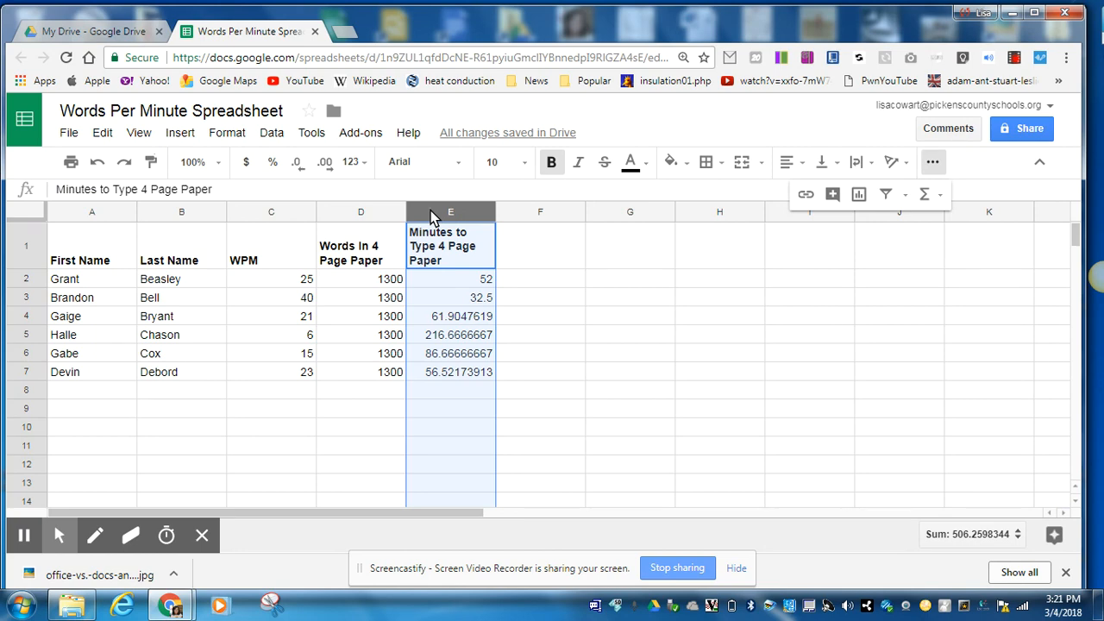
Format column E as Number so minutes show two decimals (52.00 through 56.52).
click(219, 136)
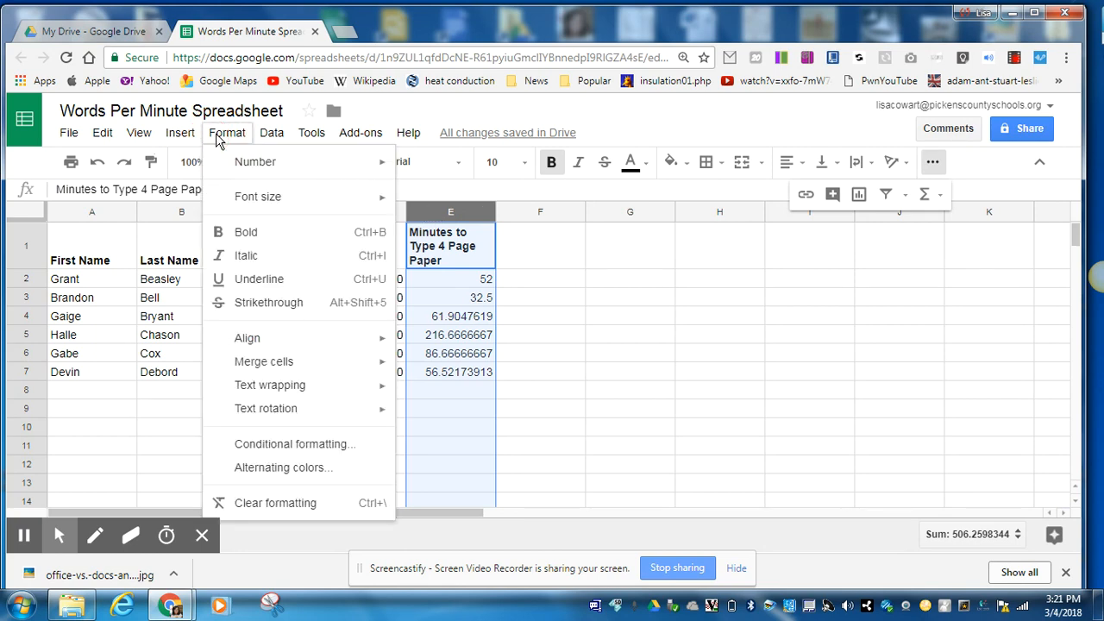
mouse_move(253, 165)
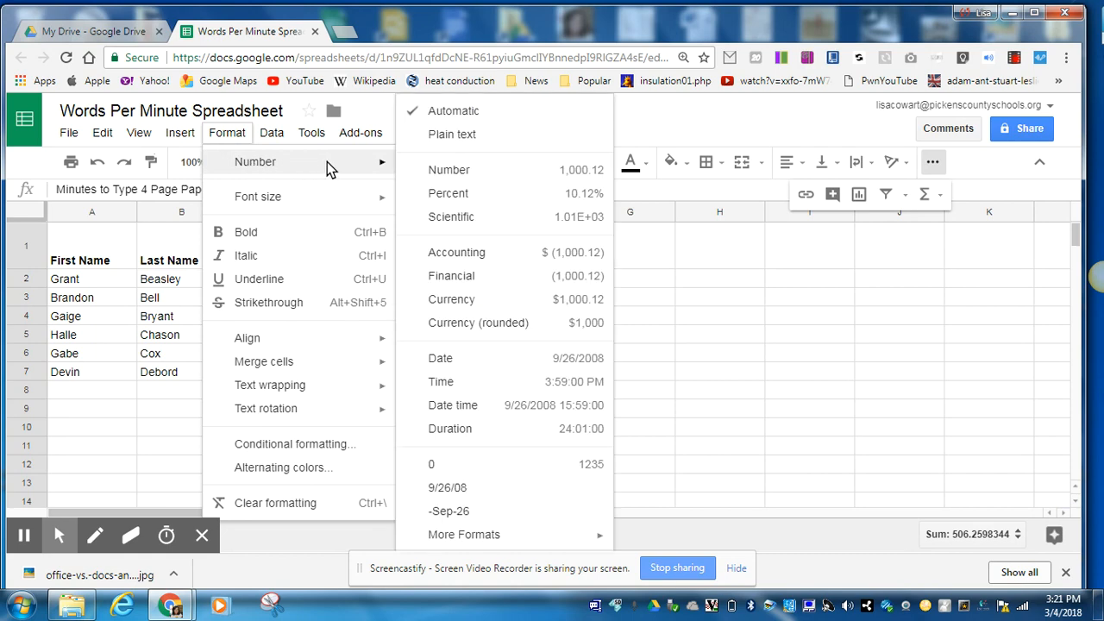
click(448, 170)
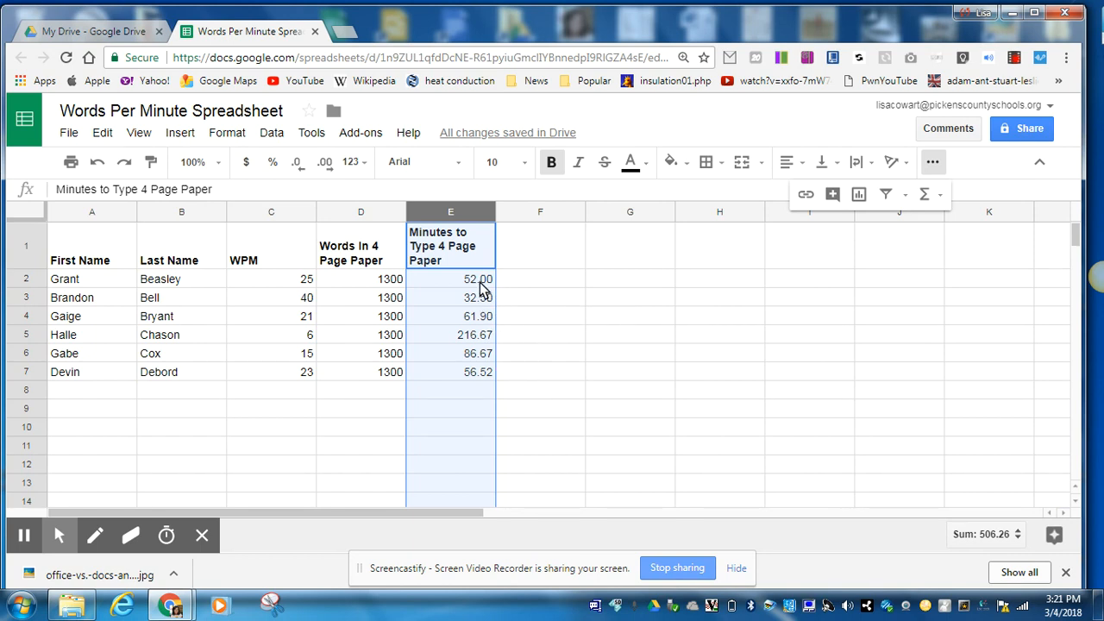
click(517, 377)
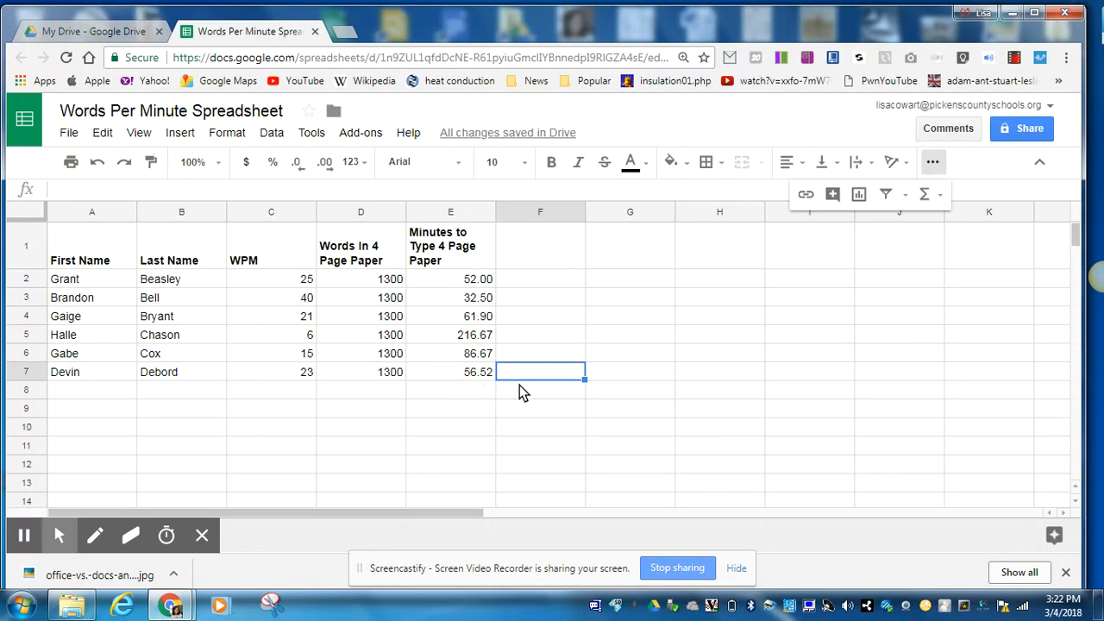
Select the entire table range A1:E7, from E7 up to A1.
click(471, 380)
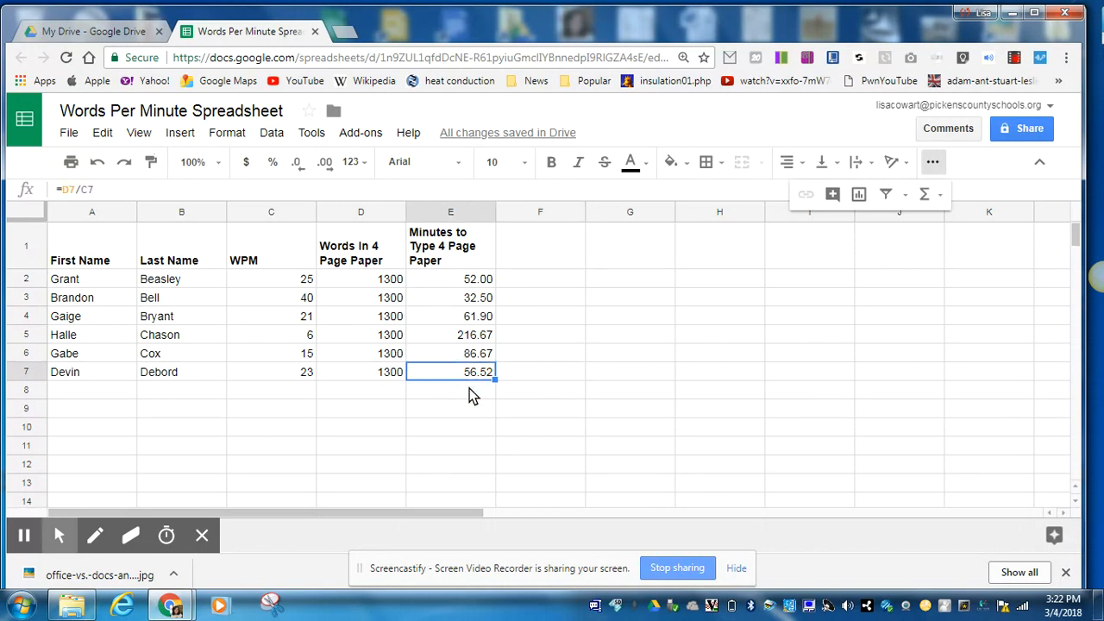
click(471, 395)
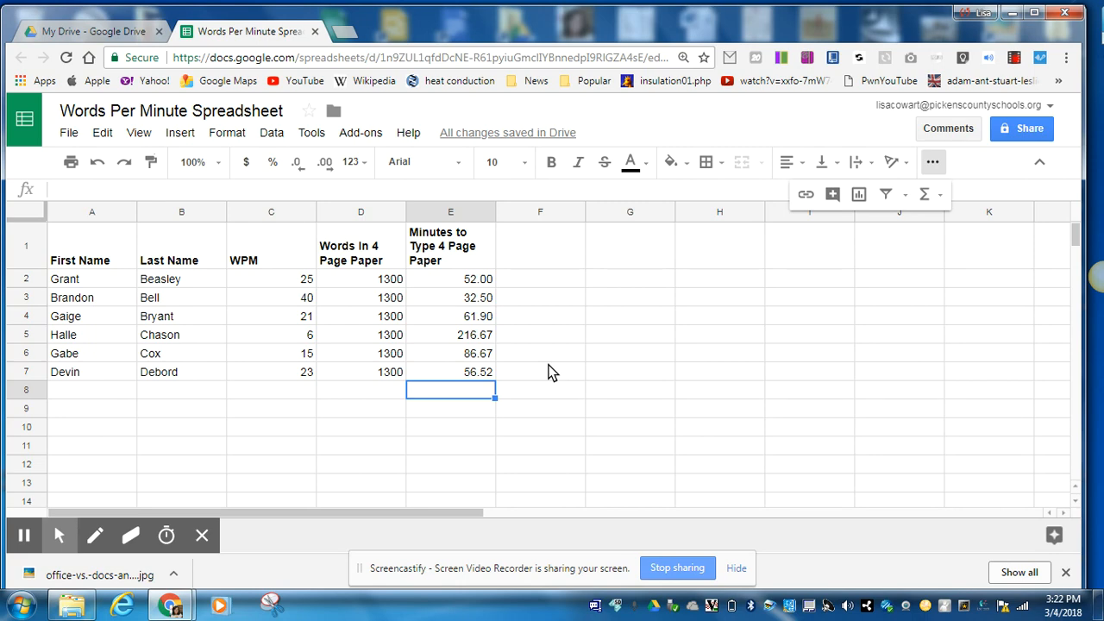
click(447, 410)
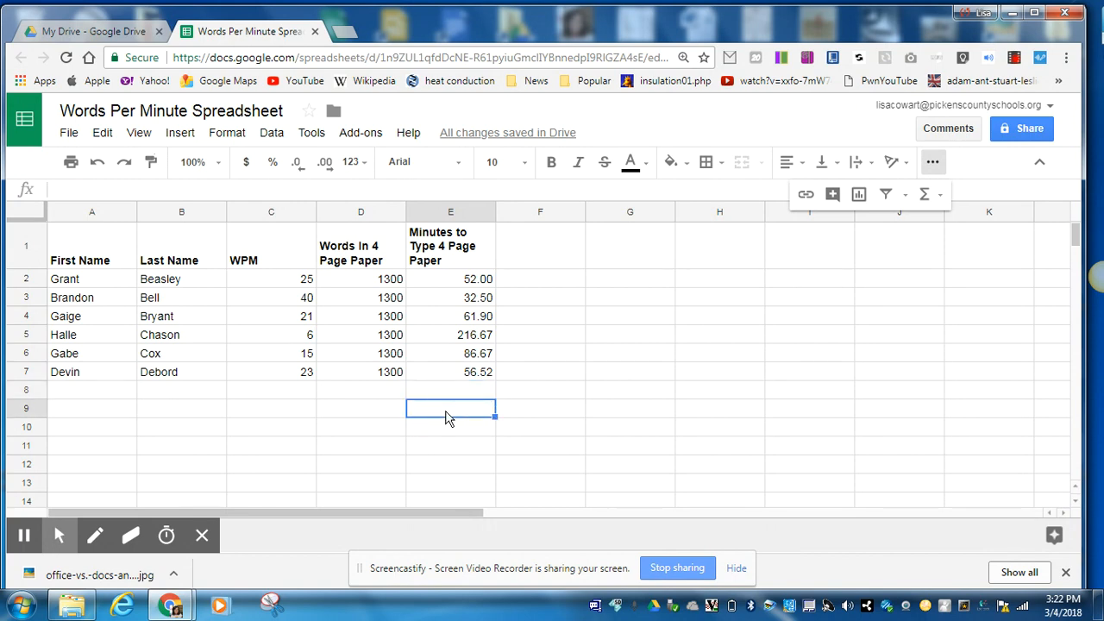
click(449, 375)
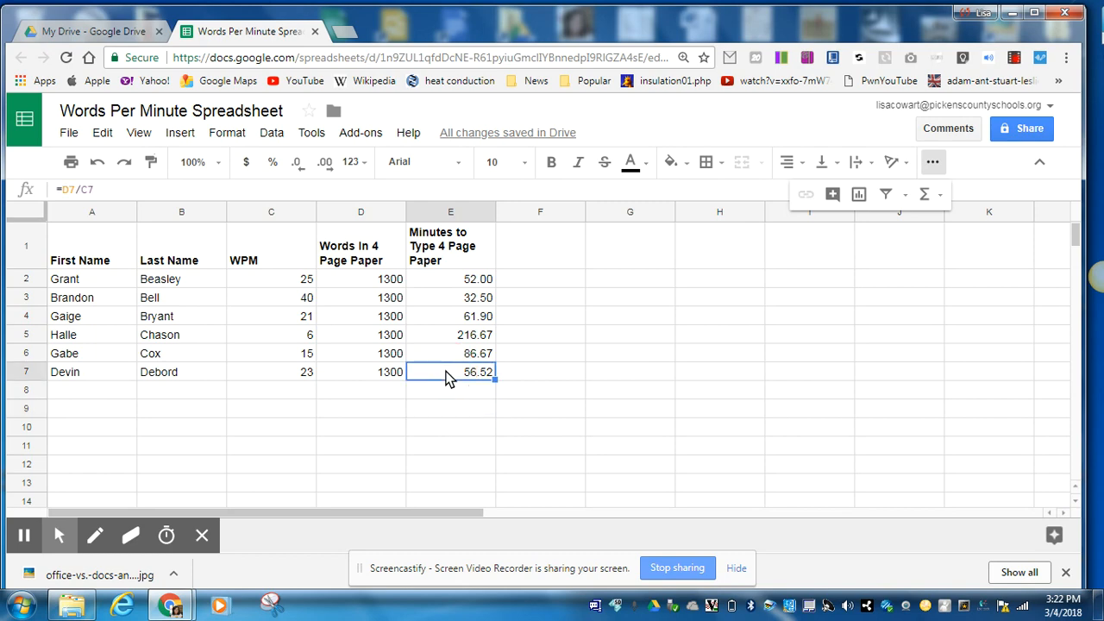
drag(448, 373, 75, 259)
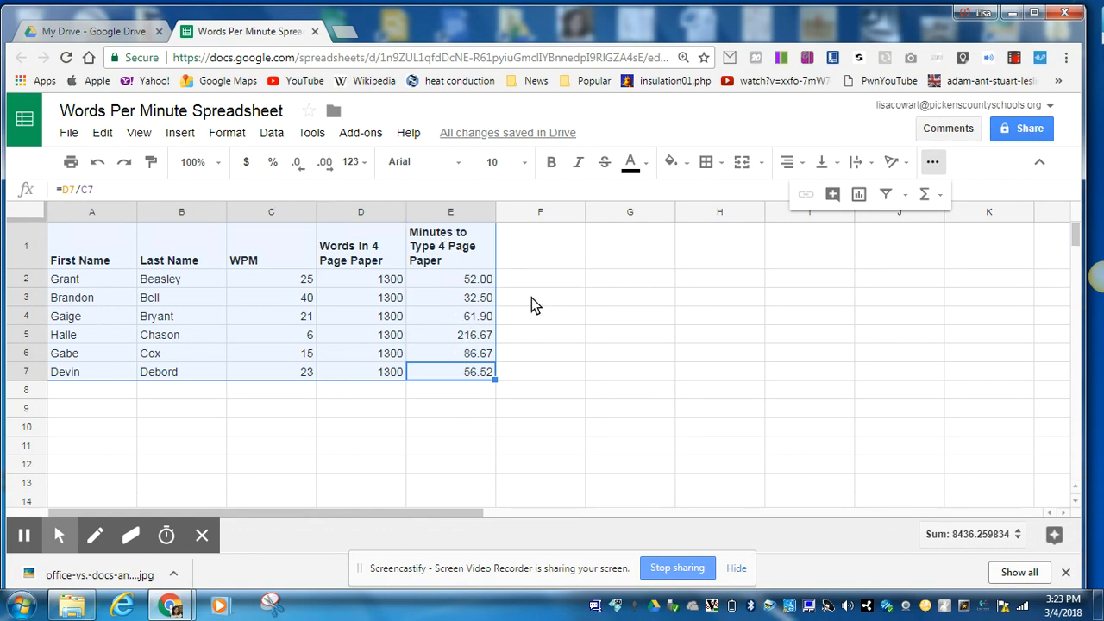
Apply All borders to every cell of the A1:E7 table.
click(707, 164)
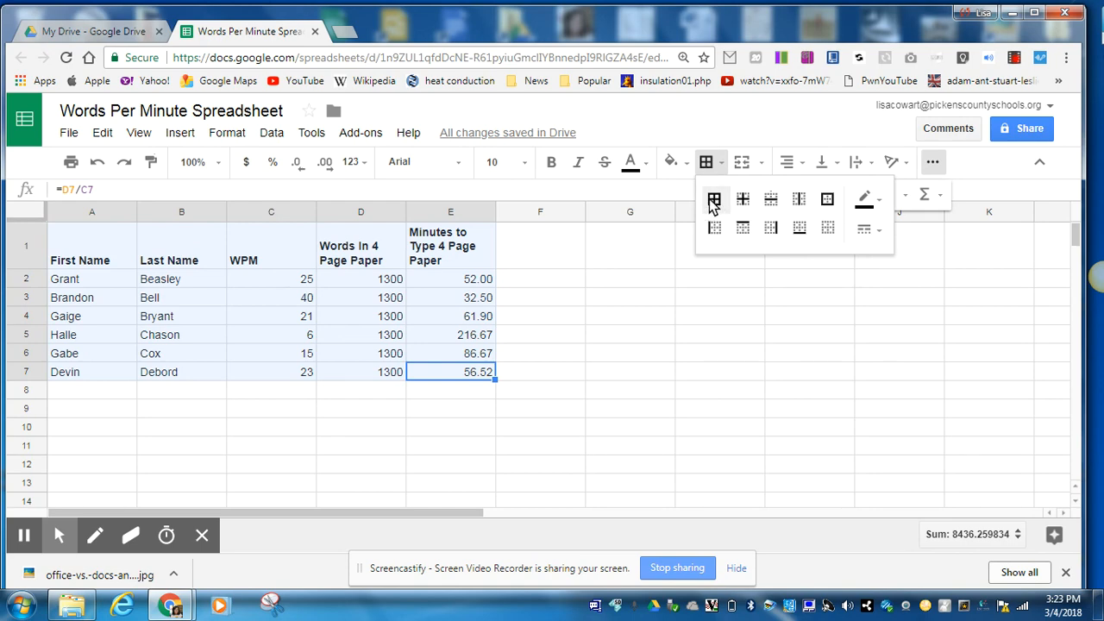
click(713, 201)
click(555, 302)
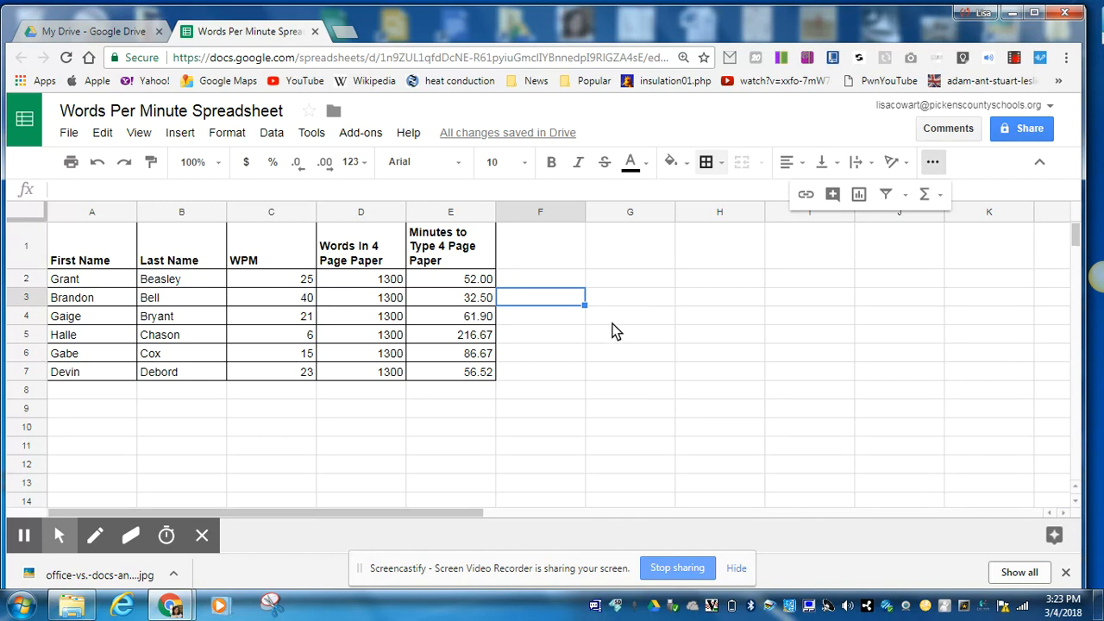
click(202, 538)
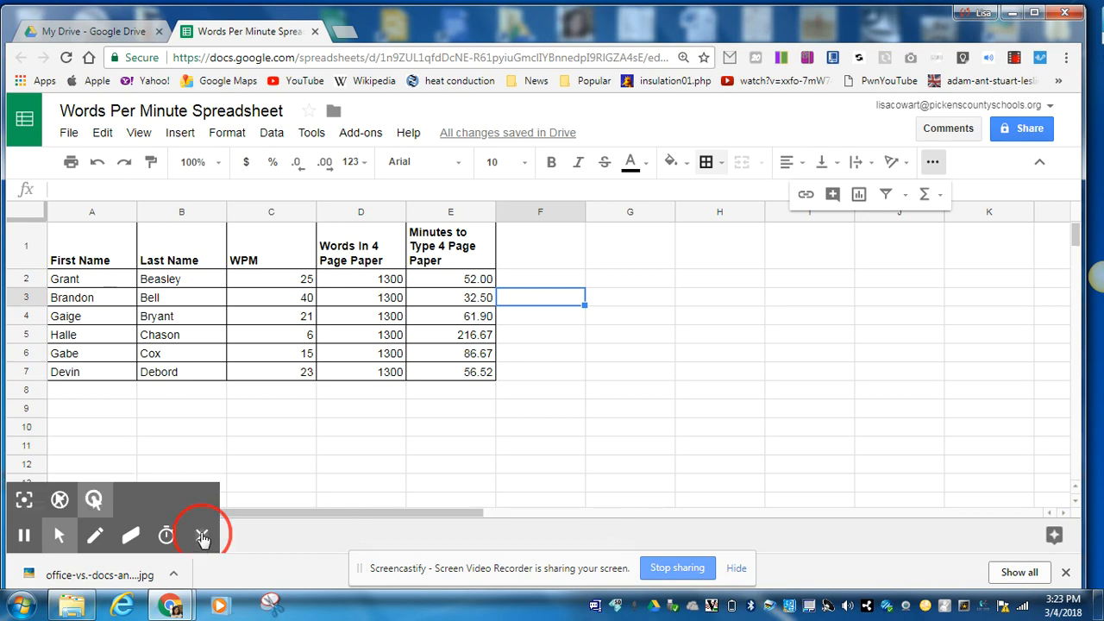